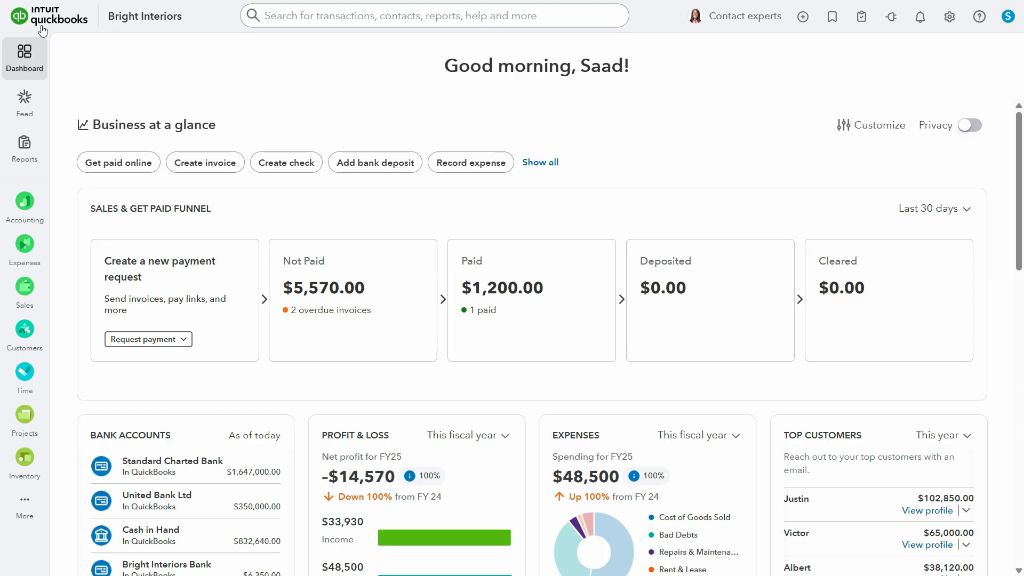
Open a new invoice from the invoice list, view its sales tax setup information, and close the invoice
mouse_move(32, 298)
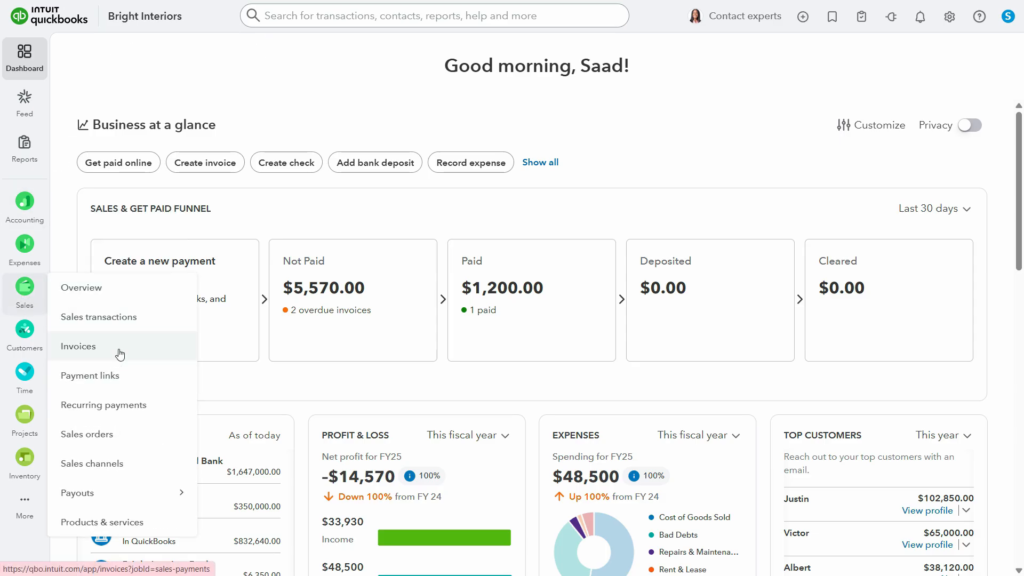
click(335, 359)
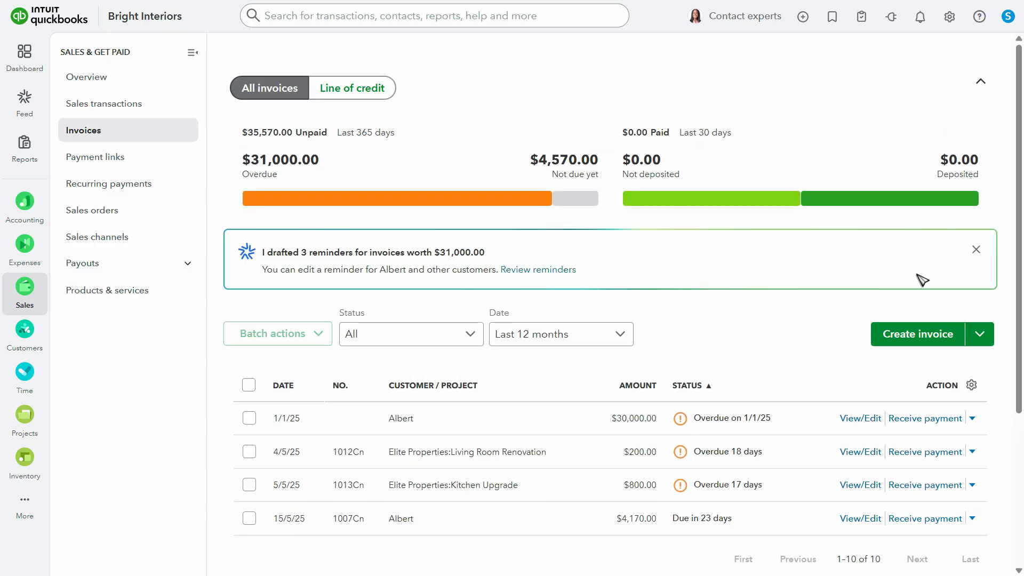
click(919, 335)
scroll(1011, 224, down, 4)
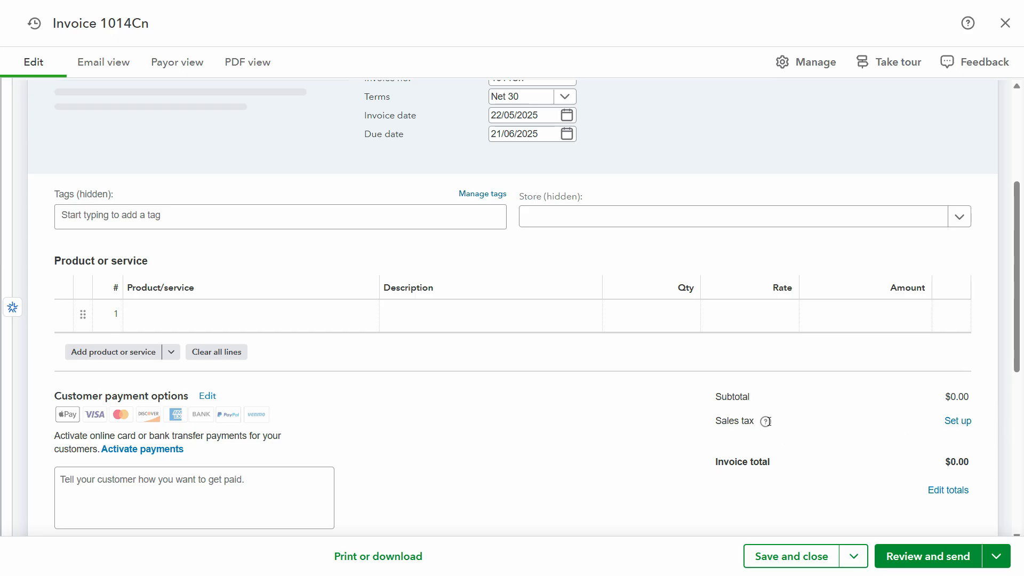
click(958, 421)
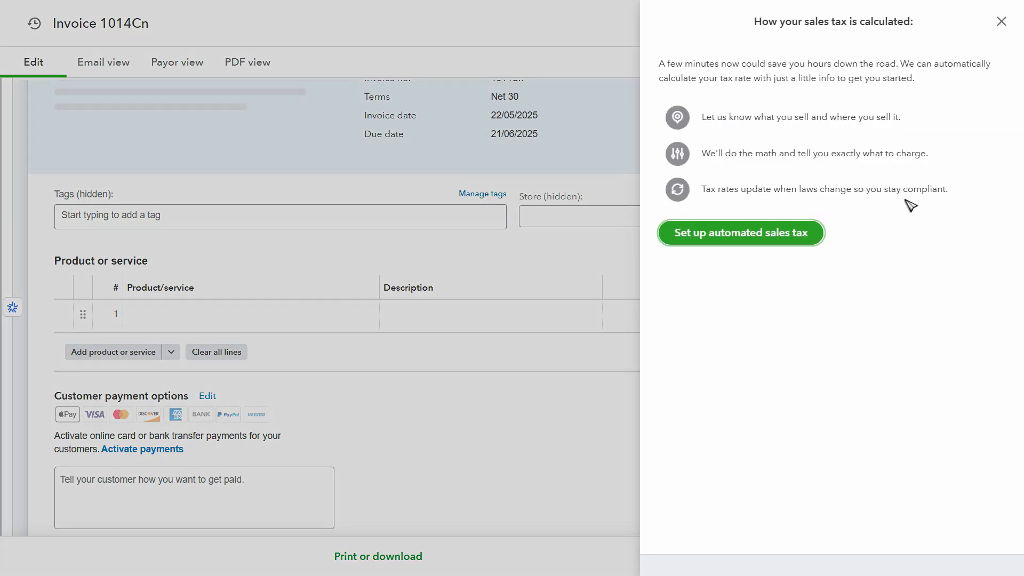
click(1001, 21)
click(1005, 23)
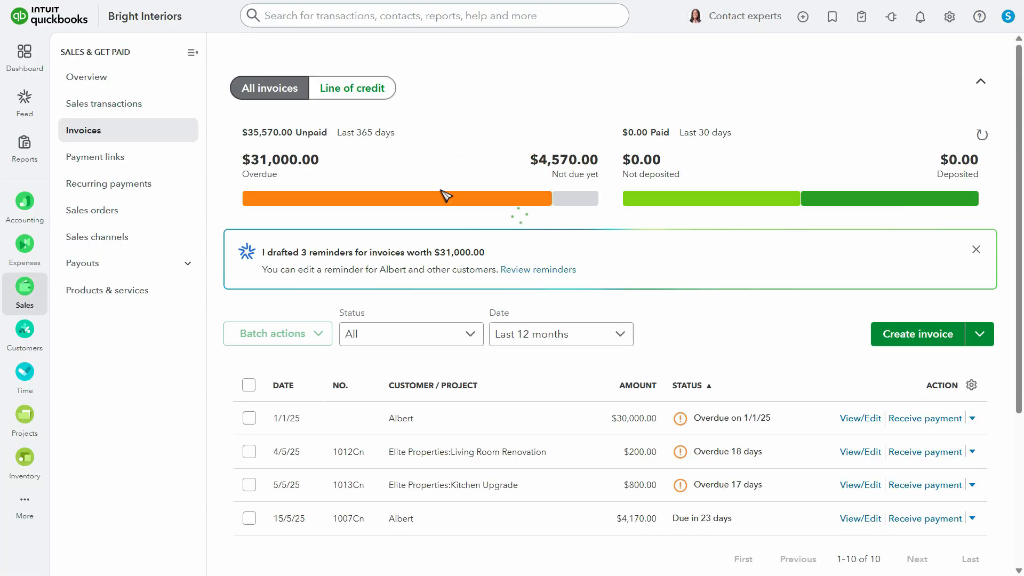
Start the automated sales tax setup from the Sales Tax overview and accept the business address on file
click(24, 67)
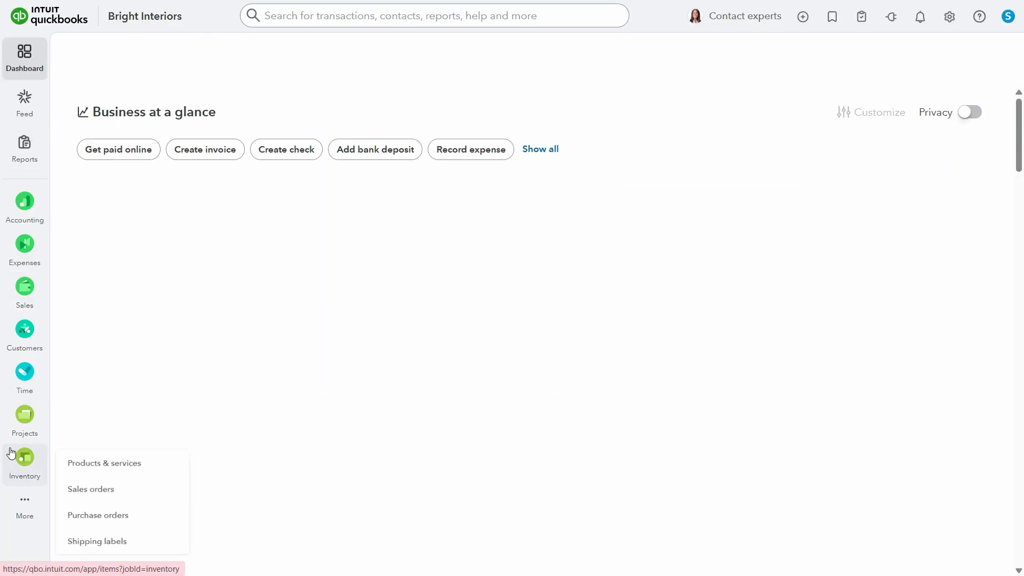
mouse_move(25, 513)
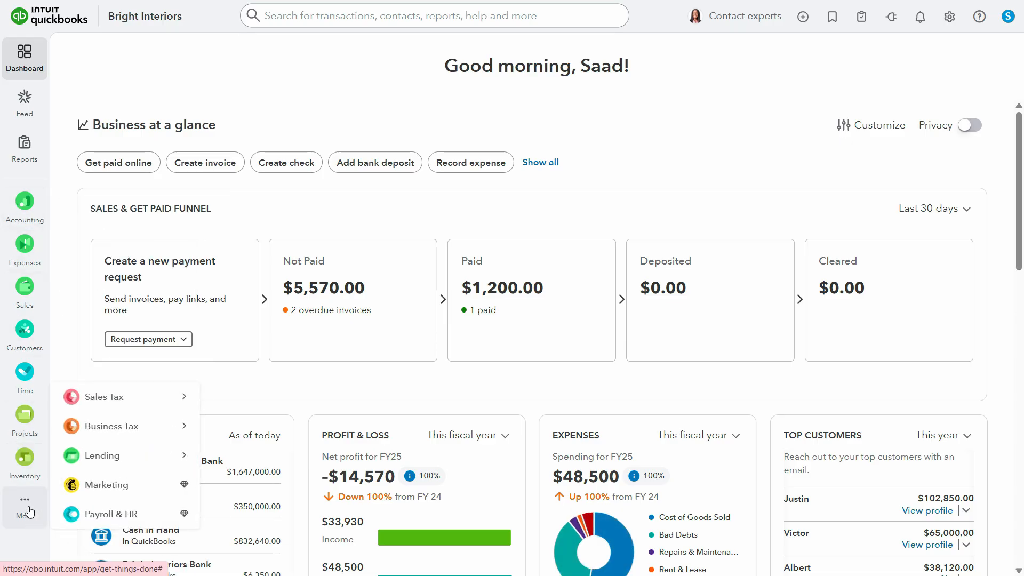
mouse_move(149, 398)
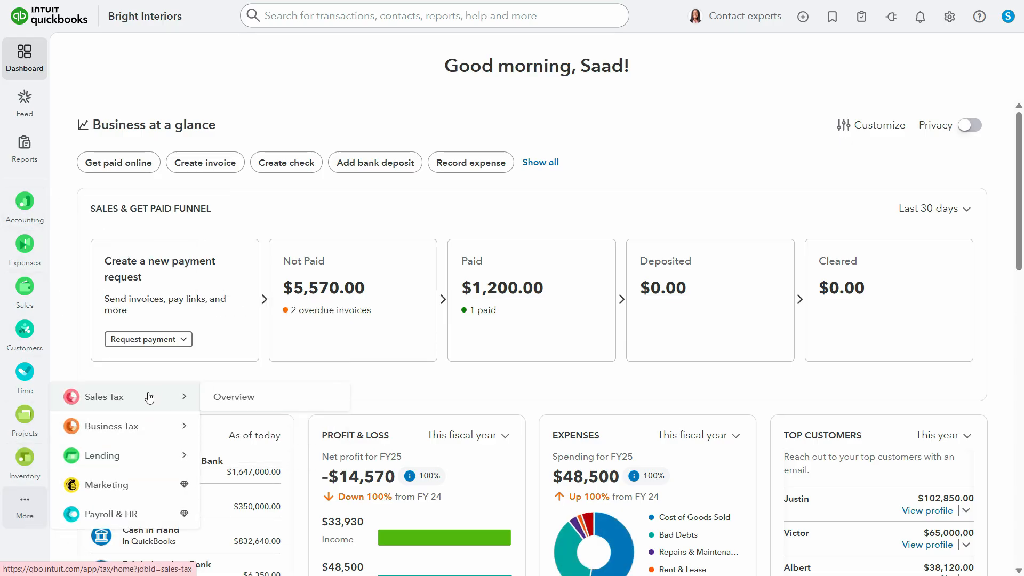
click(269, 400)
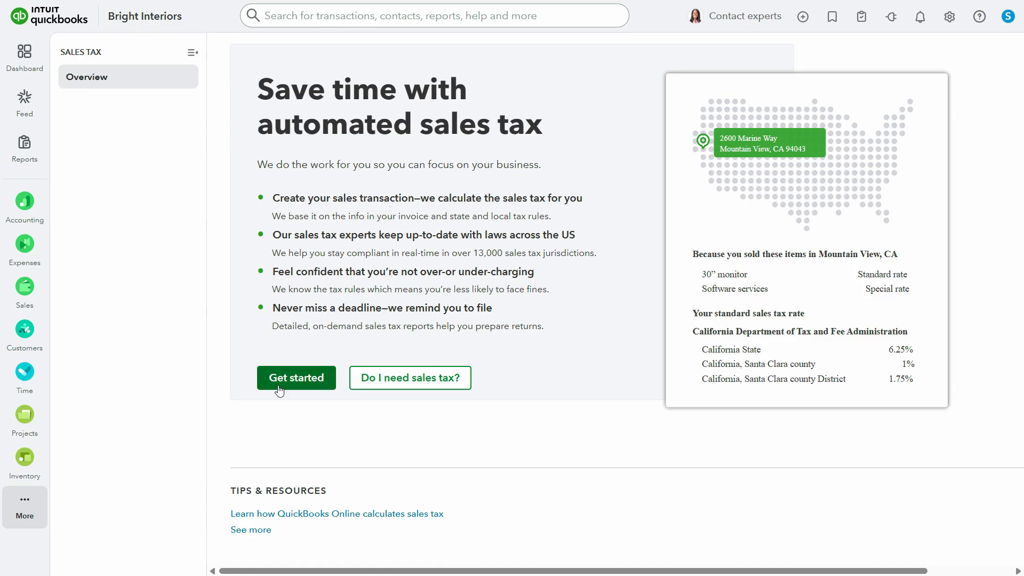
click(302, 388)
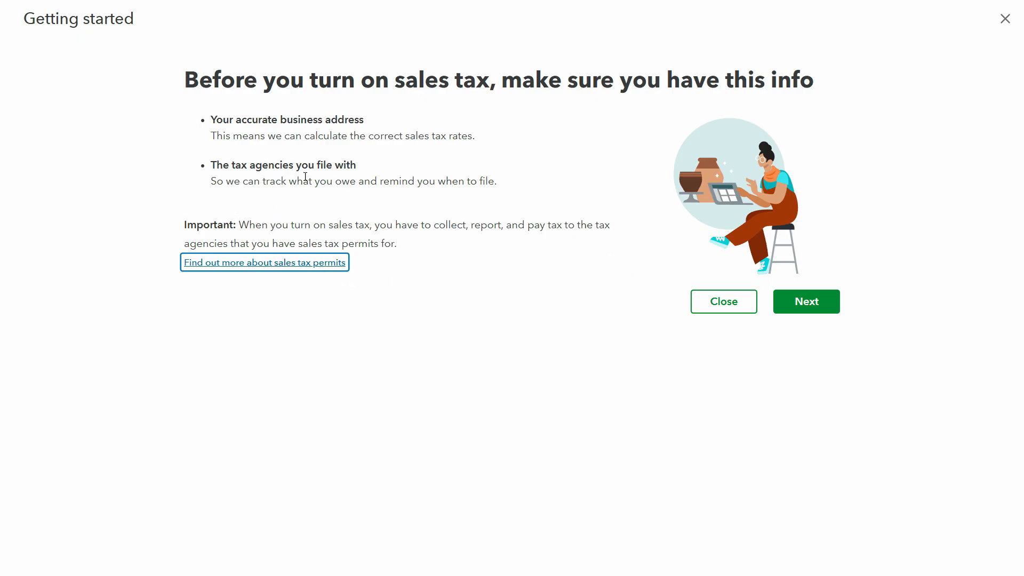
click(815, 309)
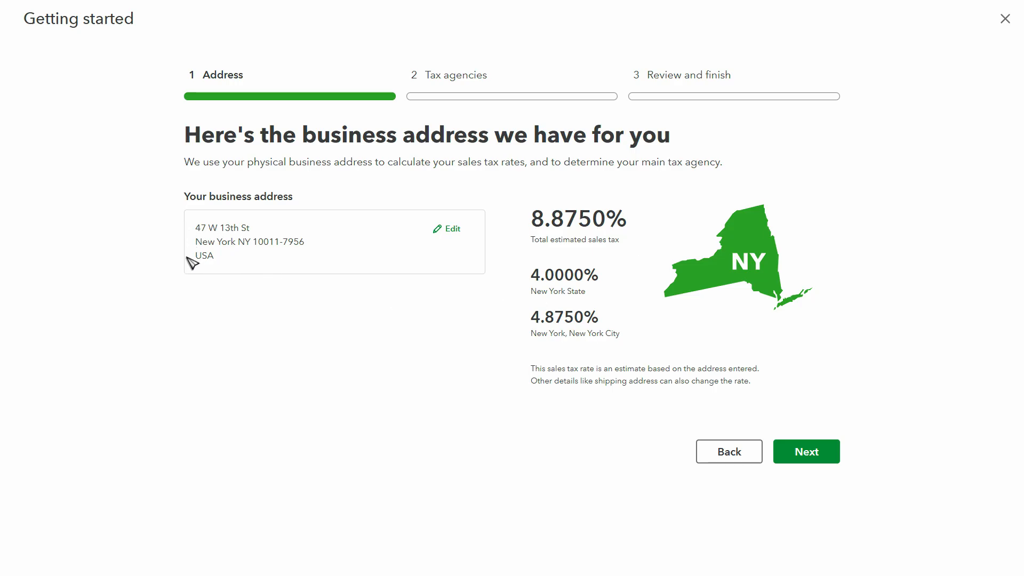
click(815, 451)
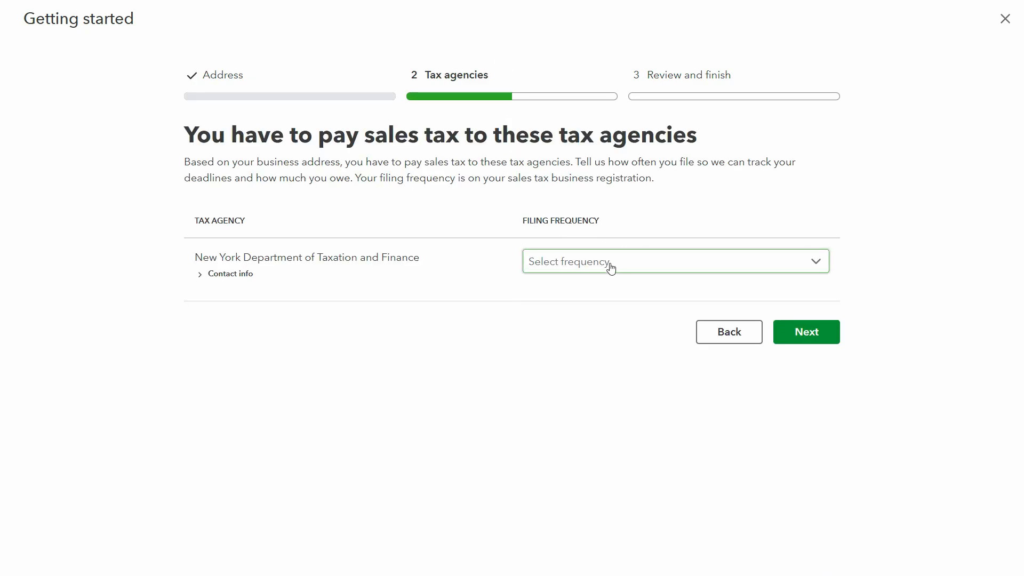
Set the filing frequency for the New York Department of Taxation and Finance to Monthly
click(612, 268)
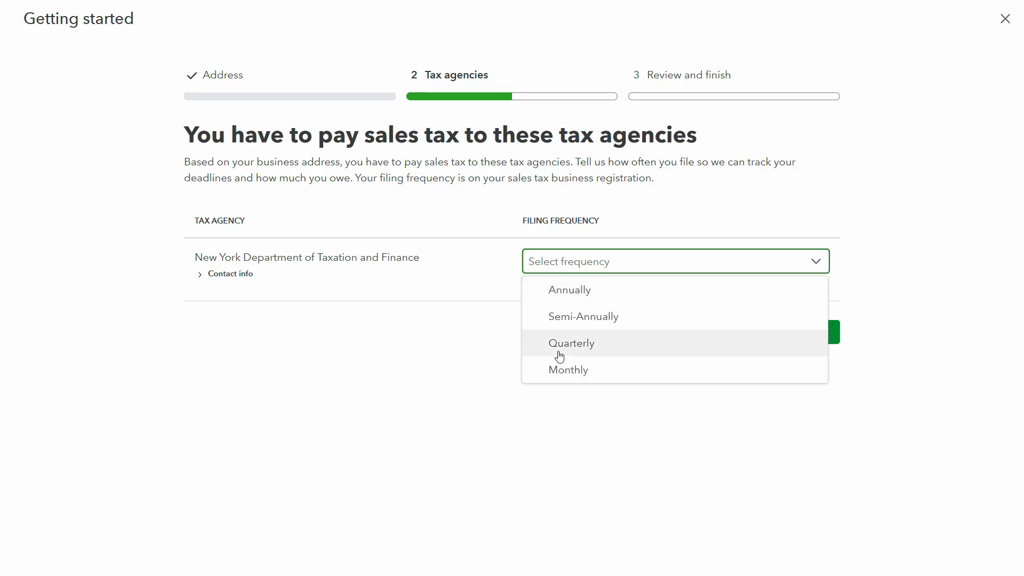
click(576, 374)
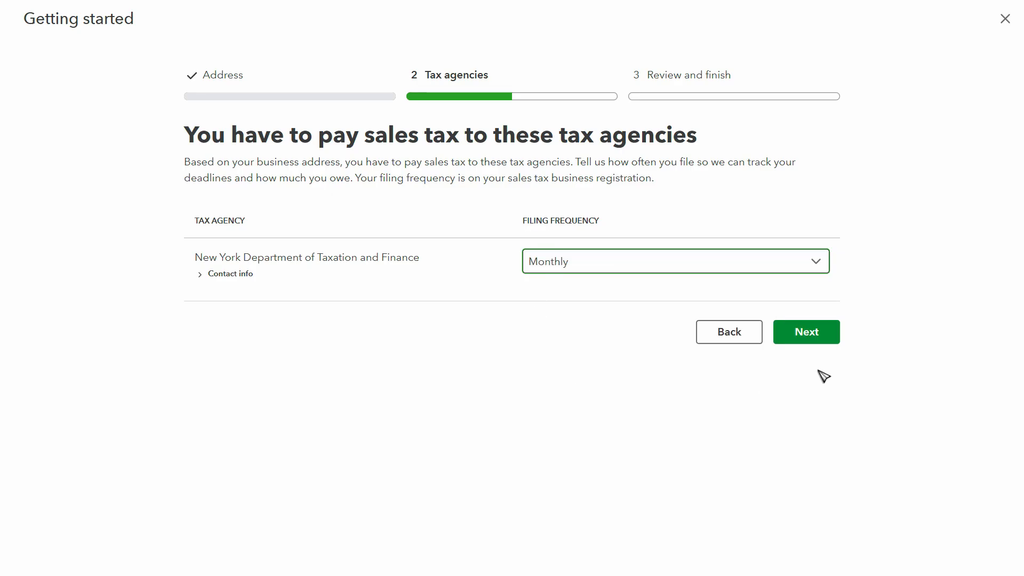
click(809, 344)
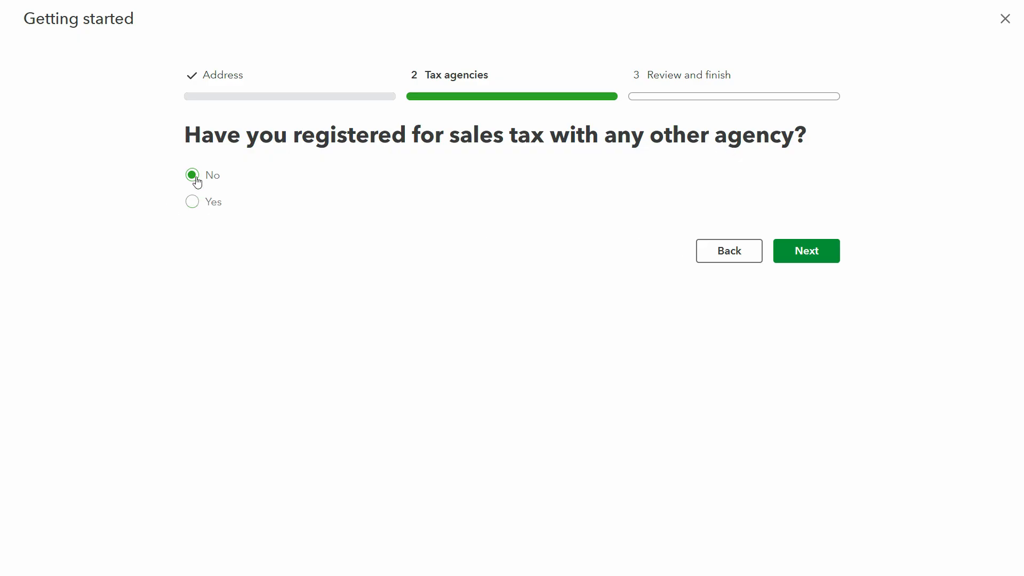
Answer No to registration with other tax agencies, finish the setup and turn on sales tax
click(820, 259)
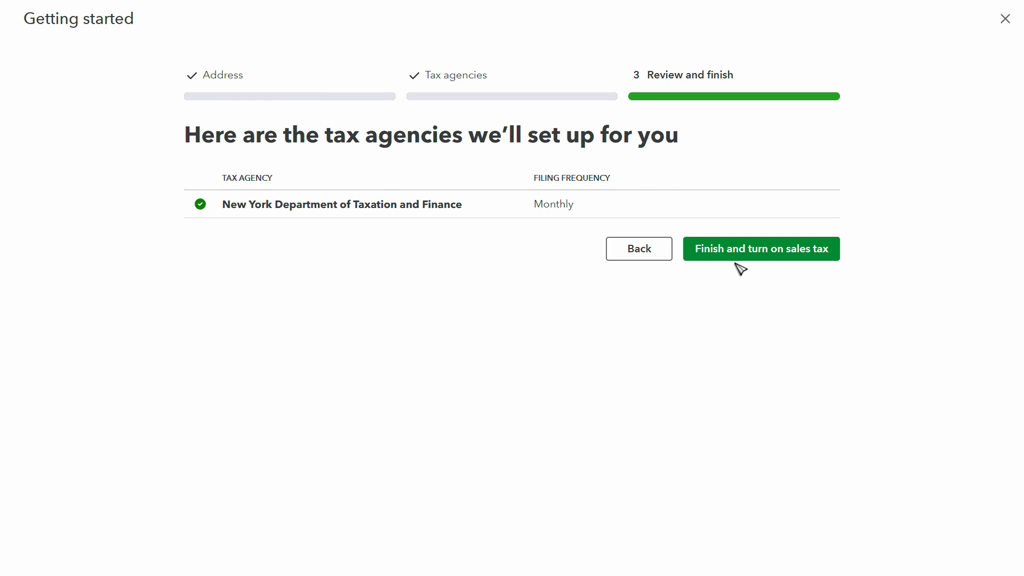
click(791, 263)
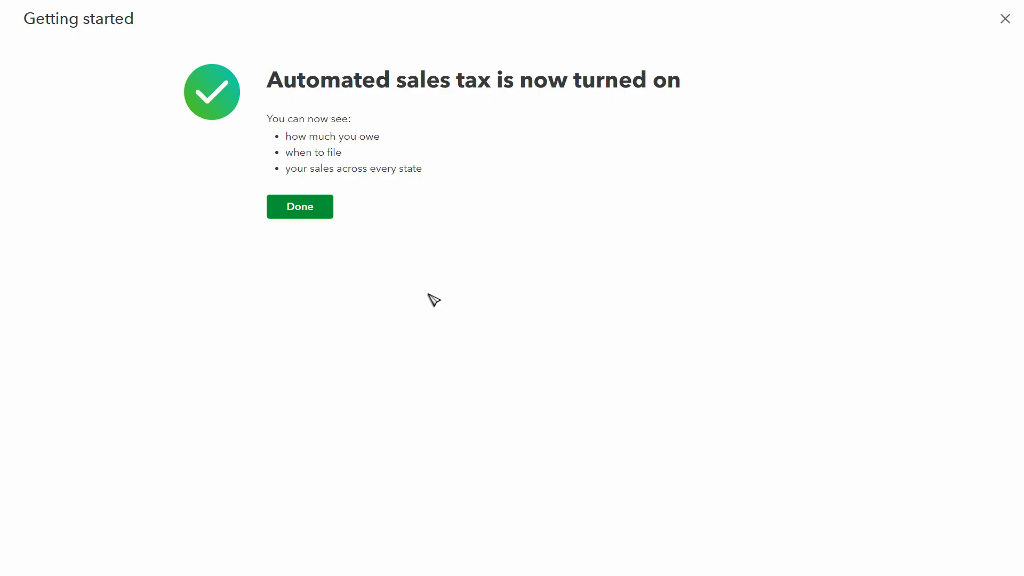
click(298, 208)
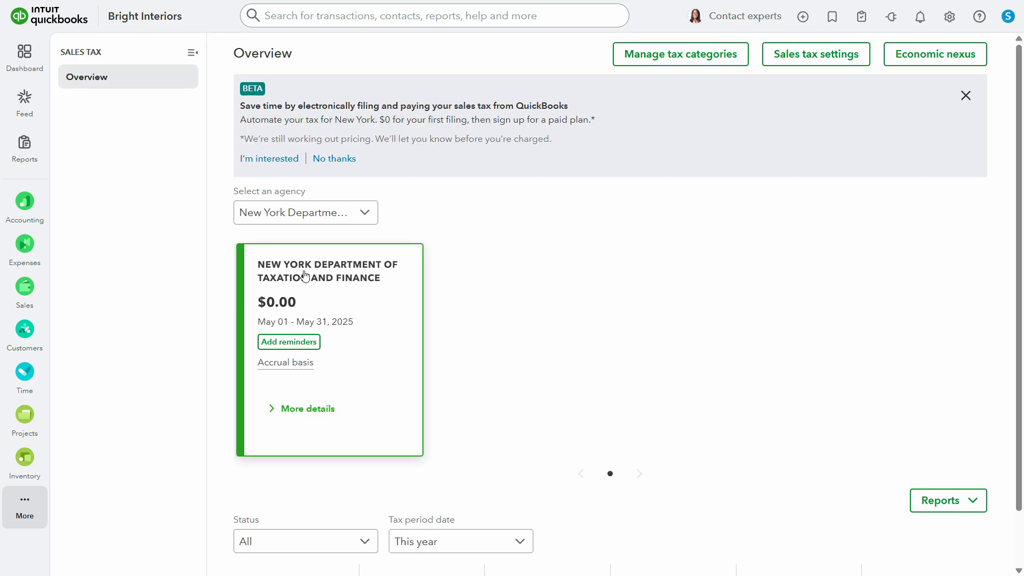
Review the agency choices and the list of tax periods in the Sales Tax overview
click(301, 220)
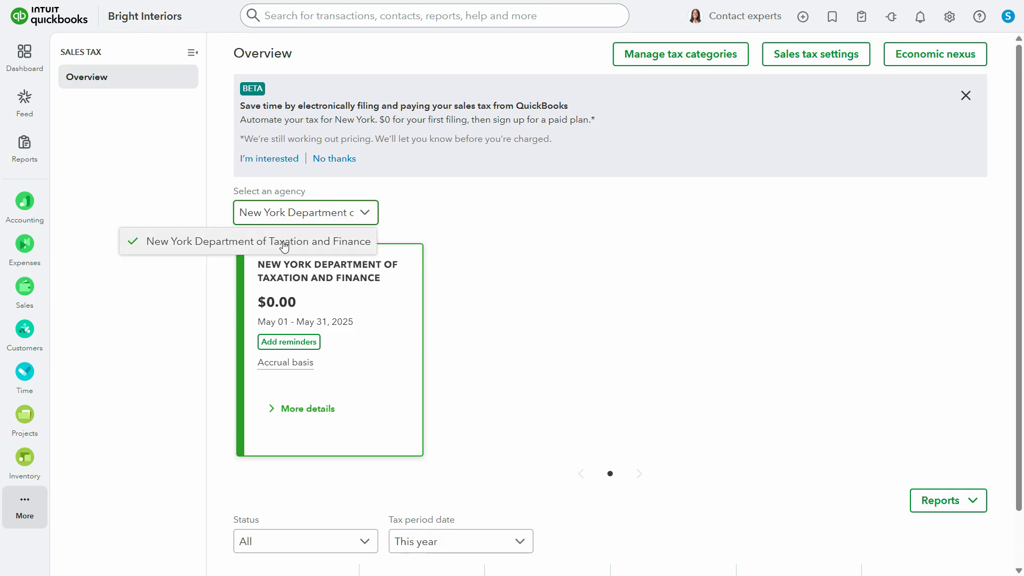
click(517, 247)
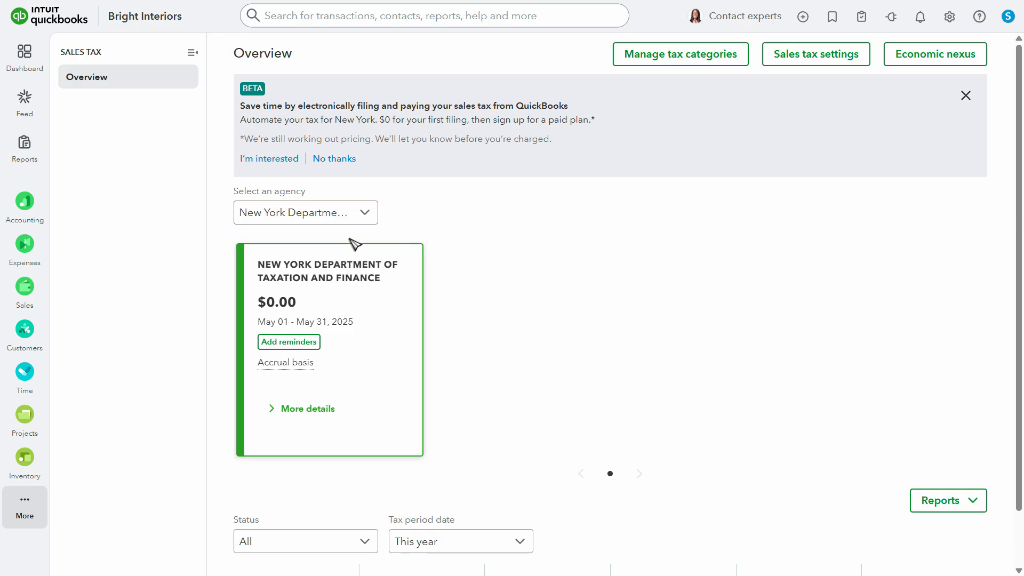
scroll(587, 288, down, 1)
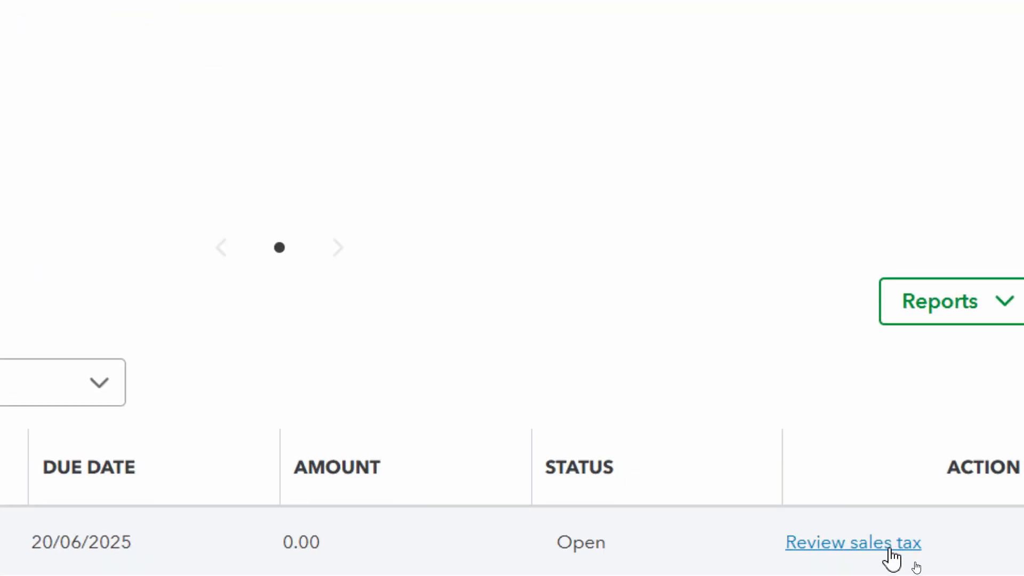
scroll(813, 283, up, 2)
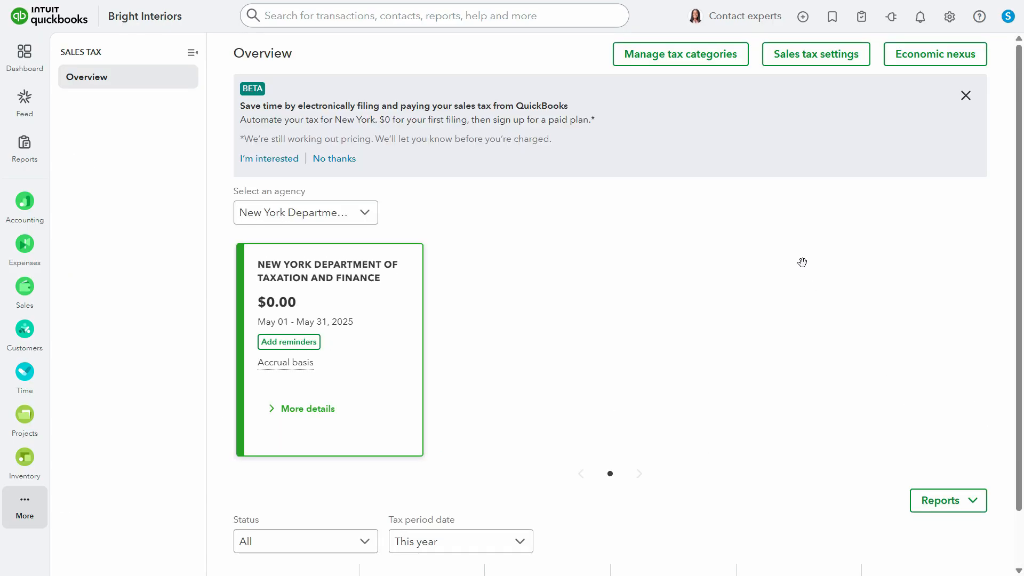
click(344, 213)
click(581, 264)
Open the sales tax settings and save the New York Department of Taxation and Finance details as they are
click(813, 69)
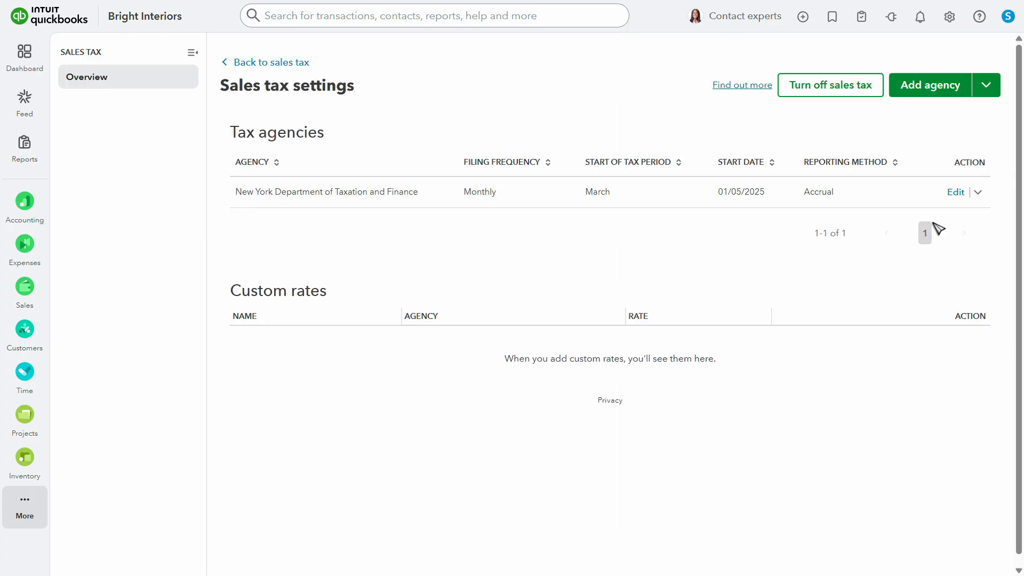
click(960, 194)
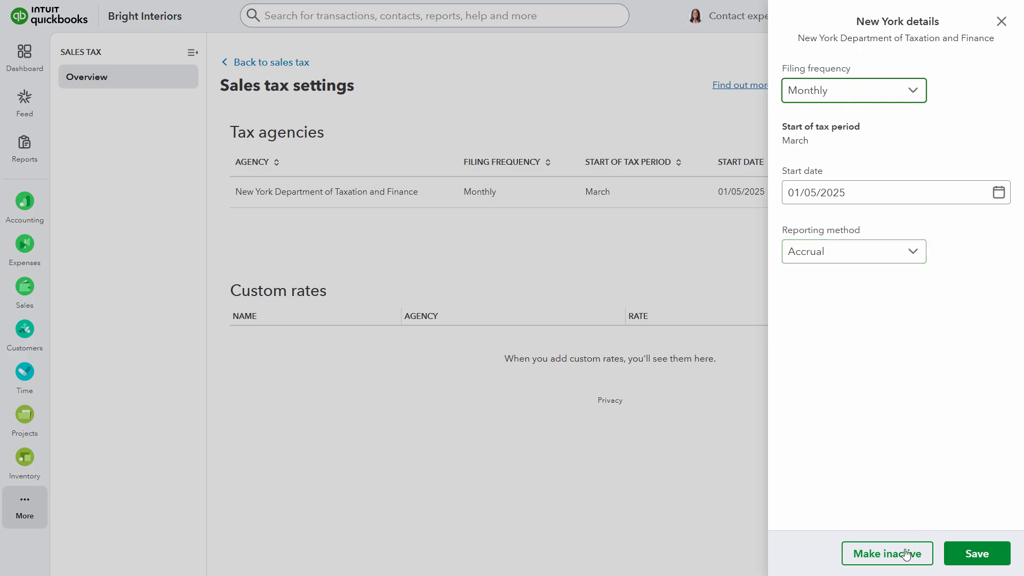
click(966, 544)
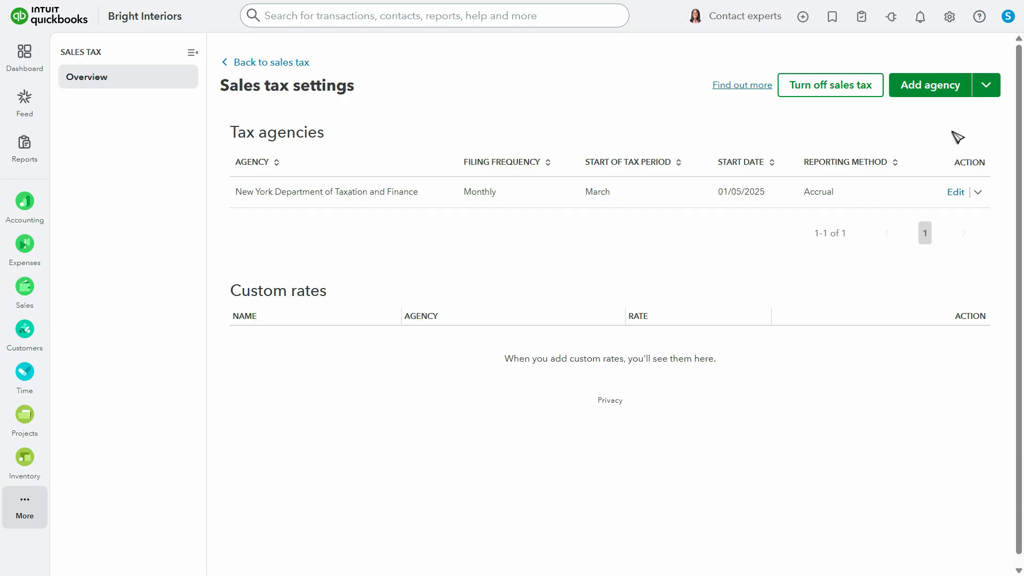
Examine the form for adding a custom sales tax rate, including its agency choices, and close it without saving
click(987, 88)
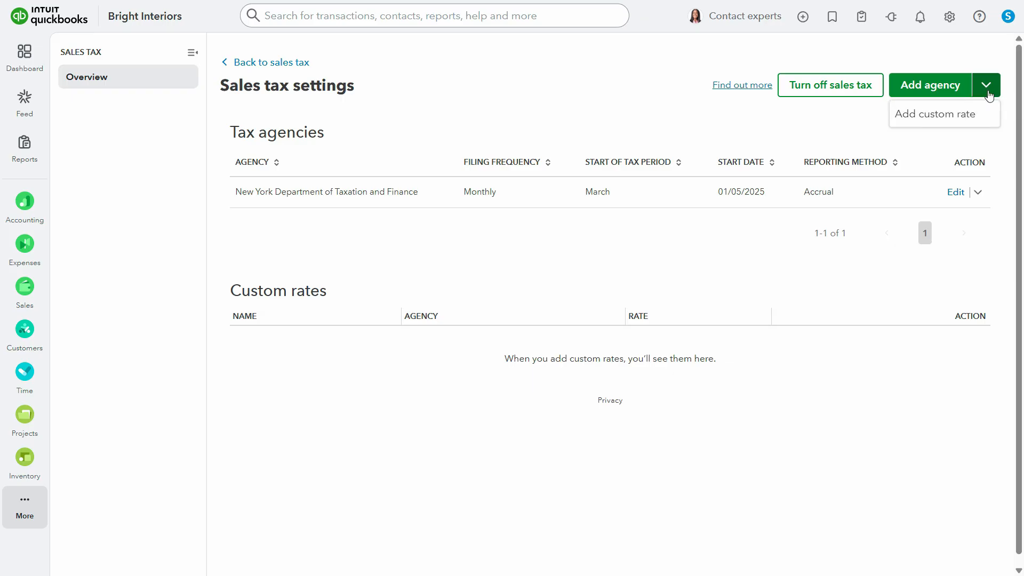
click(944, 115)
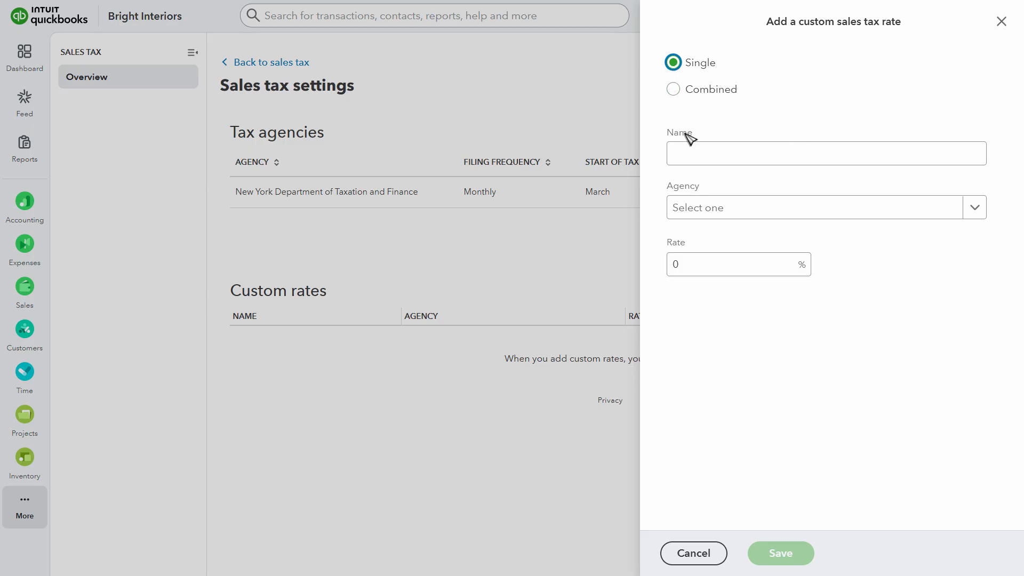
click(693, 155)
click(728, 213)
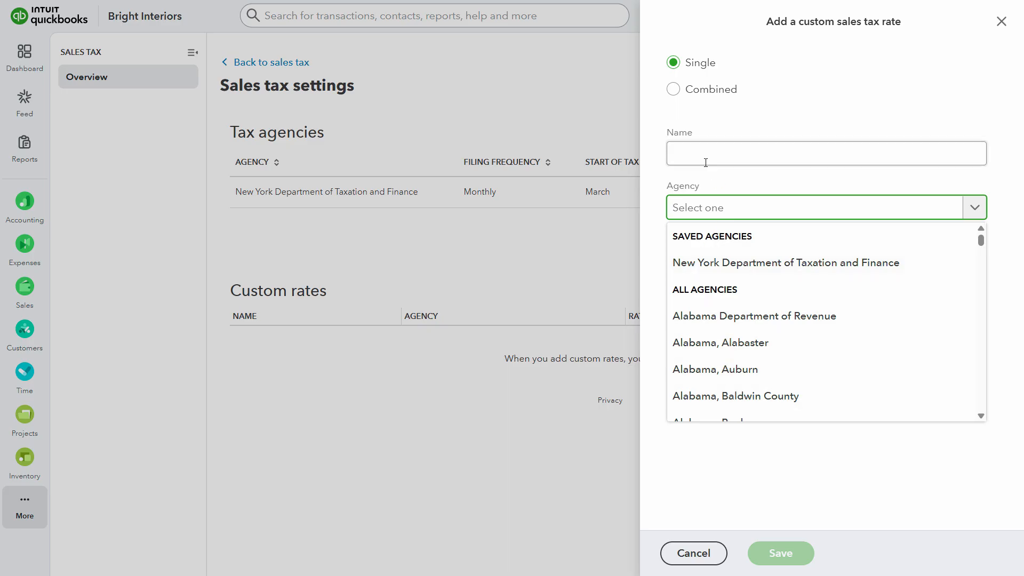
click(738, 206)
click(737, 208)
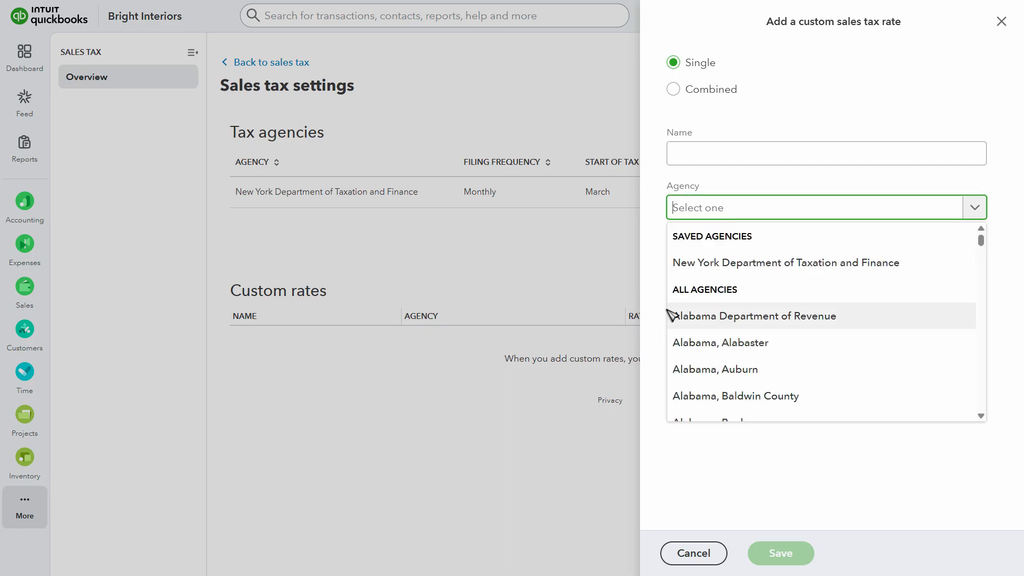
click(711, 267)
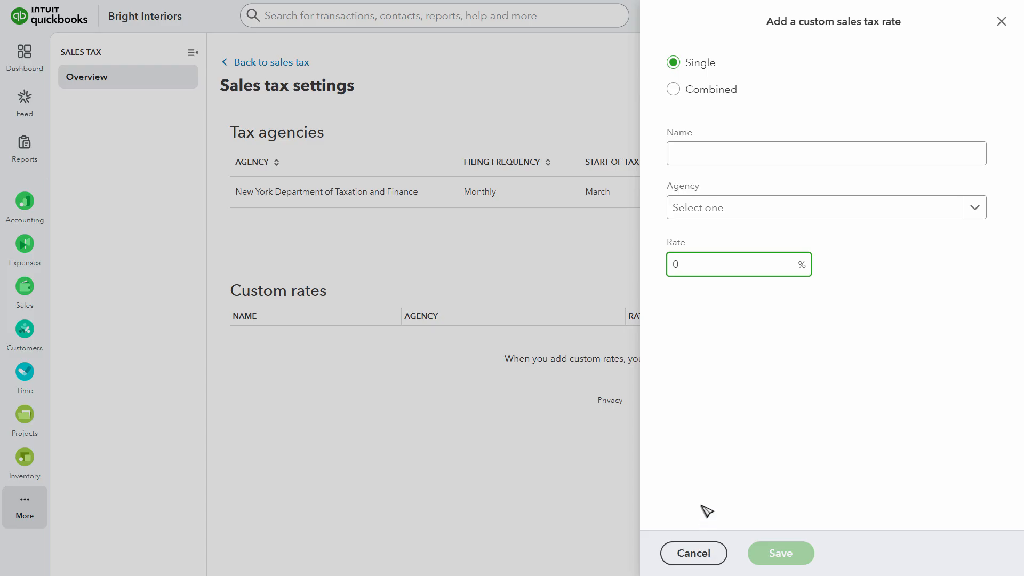
click(1002, 21)
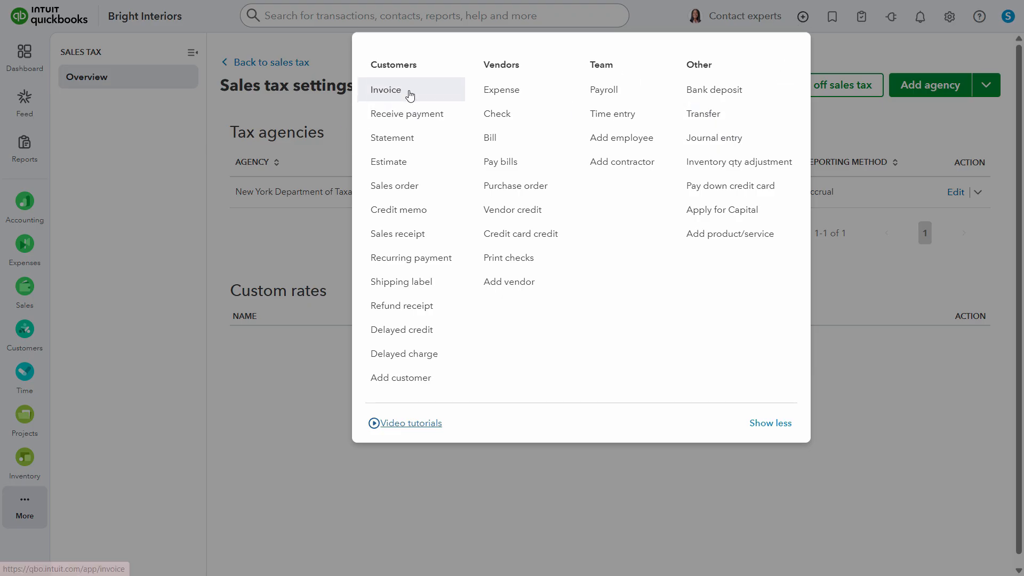
Create a new invoice and choose ABC Client as the customer
click(410, 95)
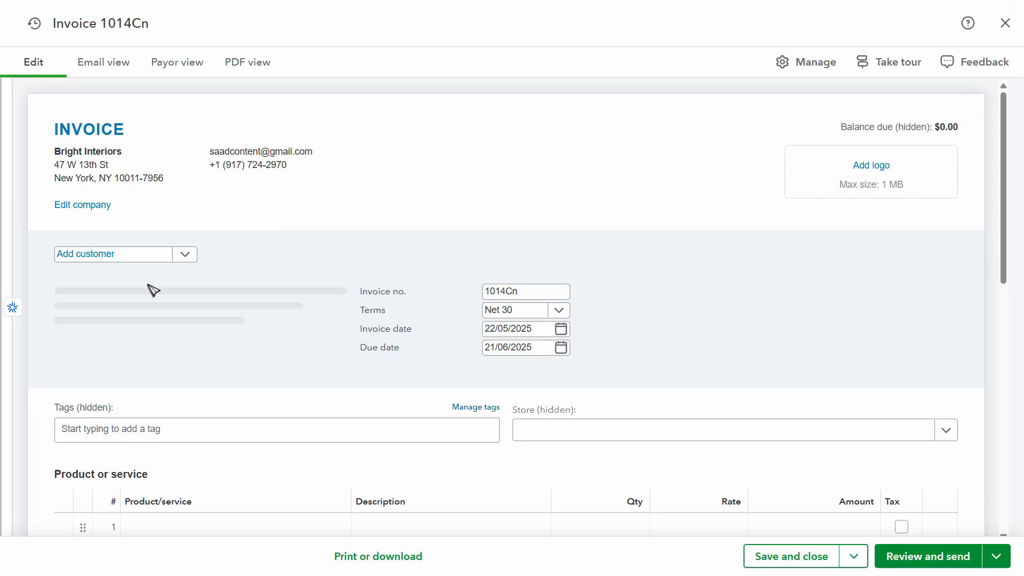
click(141, 255)
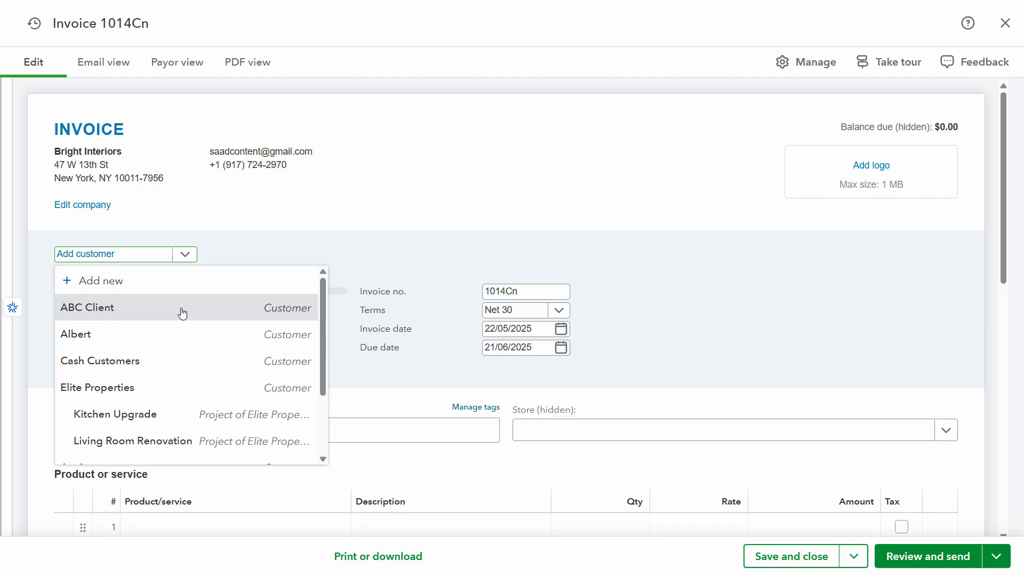
click(163, 310)
Add Civic head Lights as the first invoice line with a quantity of 10 and a rate of 1,000
scroll(245, 300, down, 5)
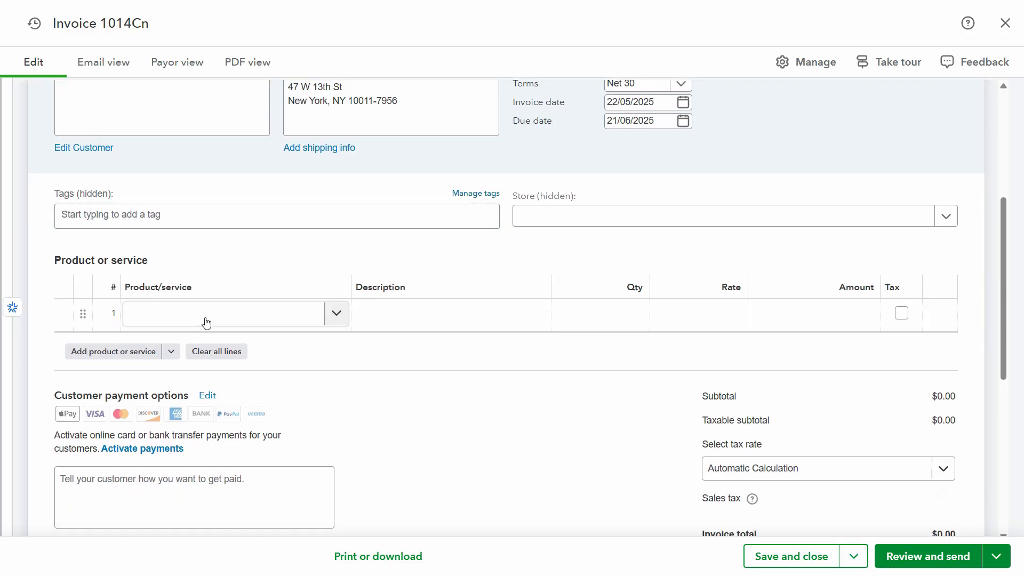
scroll(176, 304, down, 1)
click(246, 250)
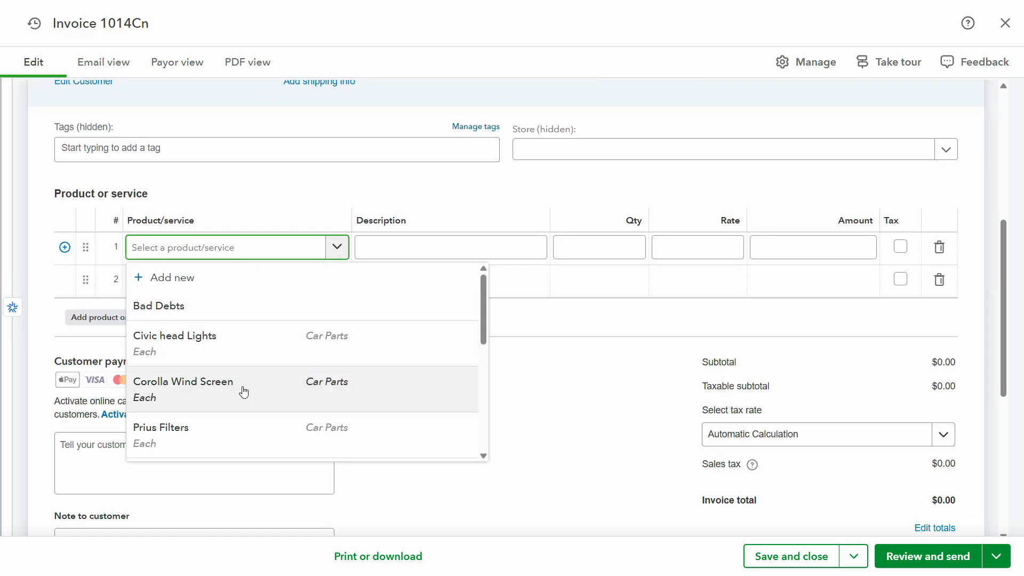
click(297, 348)
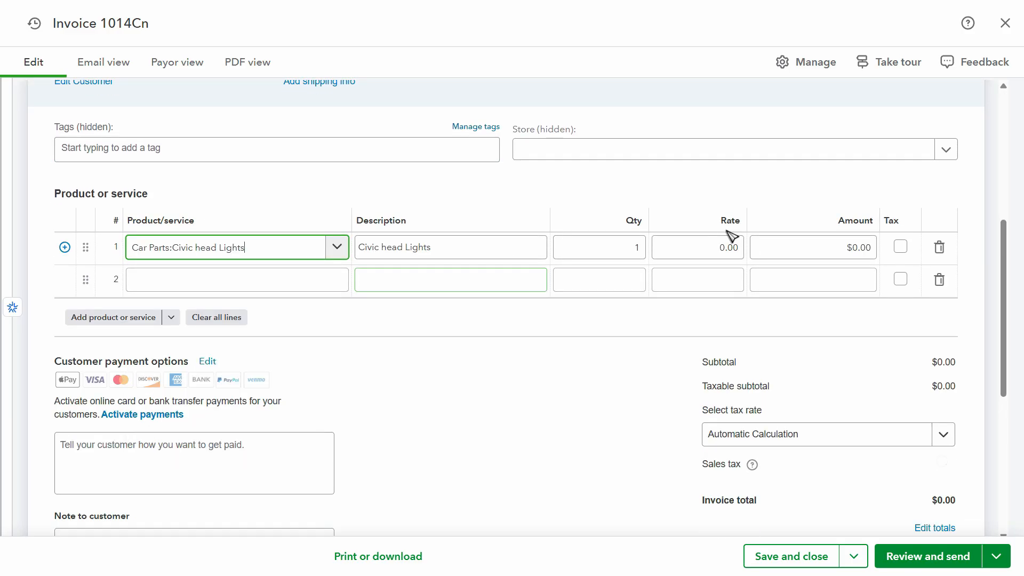
click(619, 248)
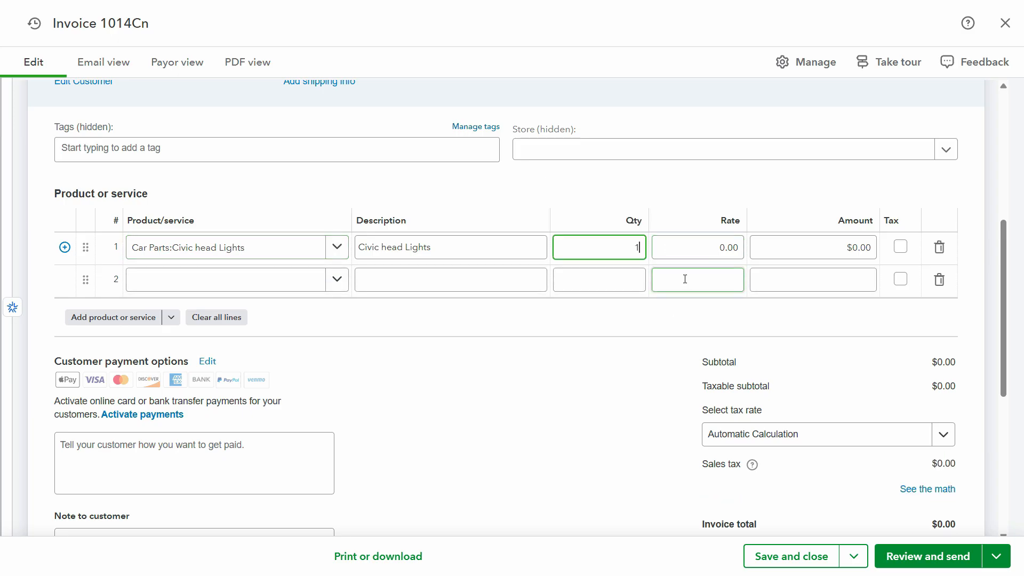
text(10)
key(Tab)
text(10)
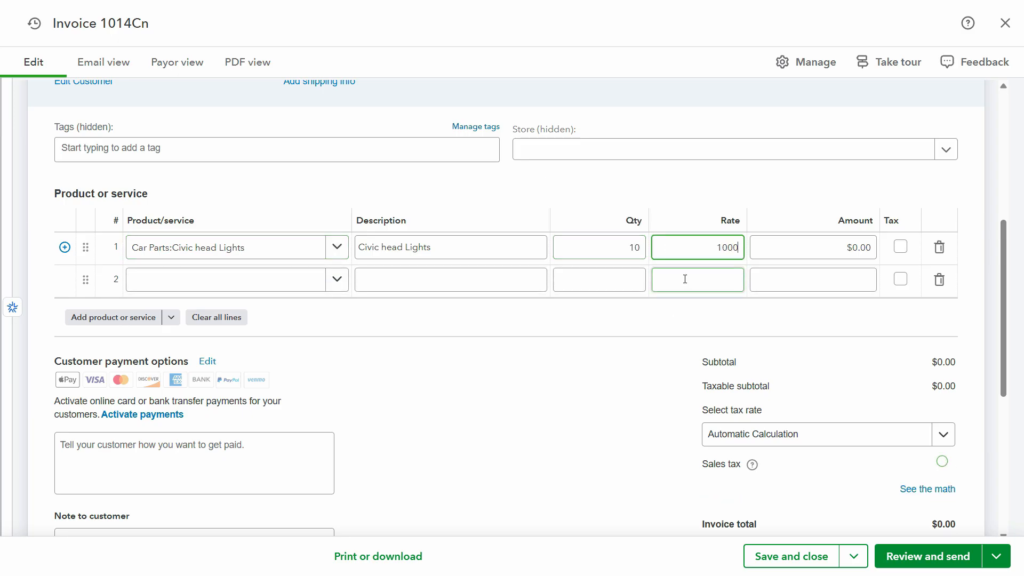
key(Tab)
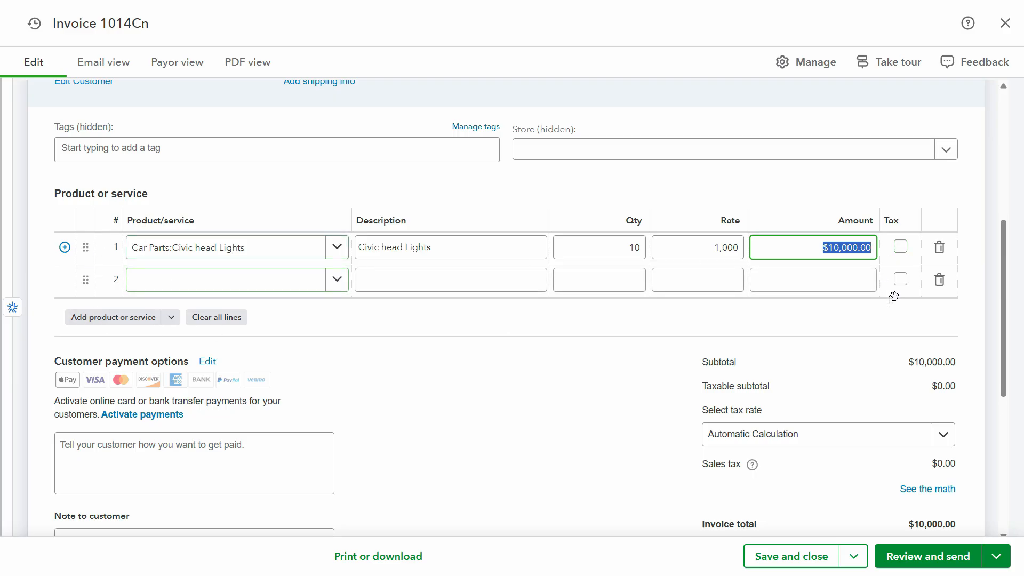
Mark the Civic head Lights line as taxable and check the tax rate selection, keeping Automatic Calculation
click(901, 248)
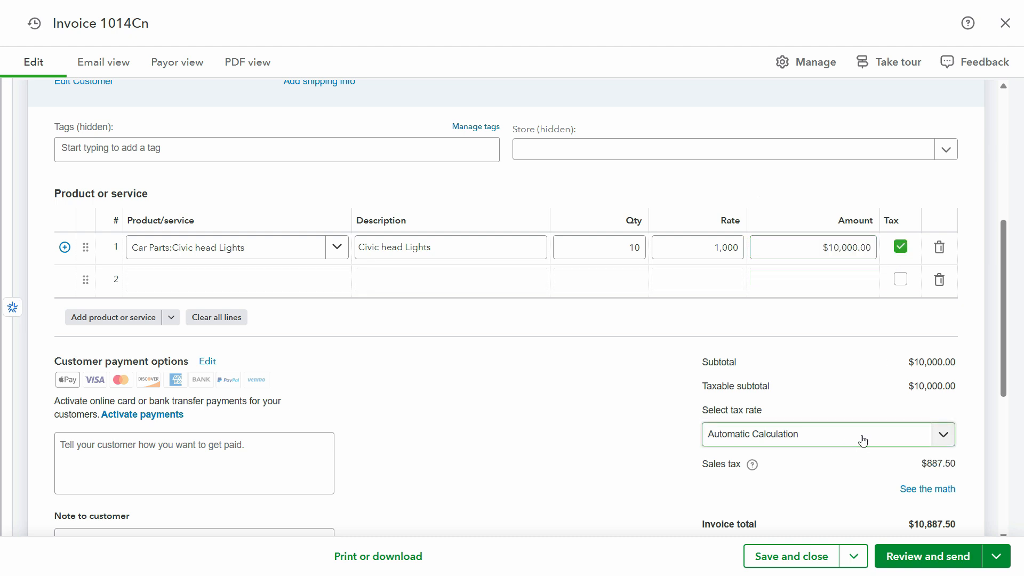
click(807, 441)
click(826, 441)
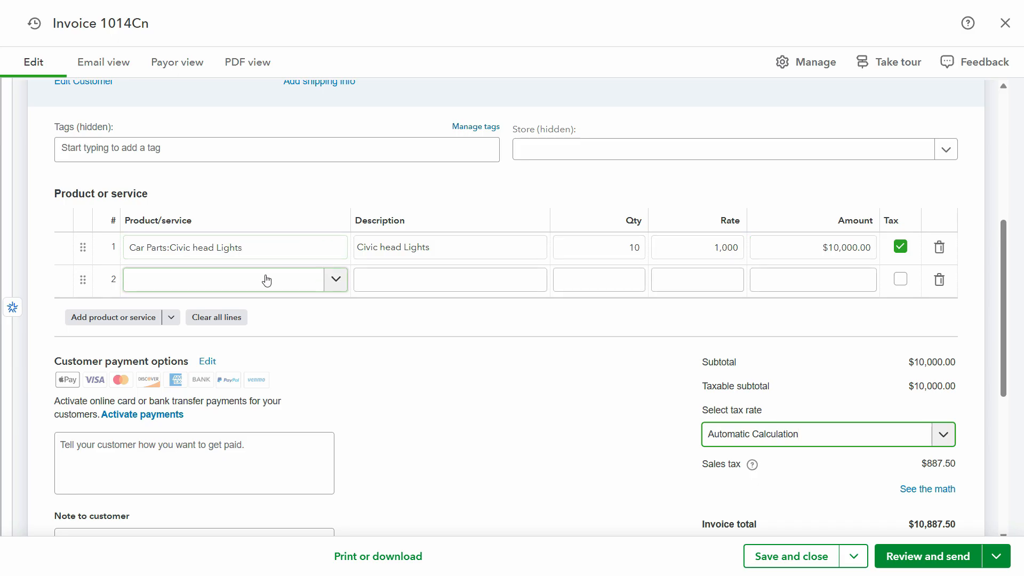
Start a new product for the second invoice line, named Inventory 1, with Inventory item as its type and Each as the SKU
click(299, 282)
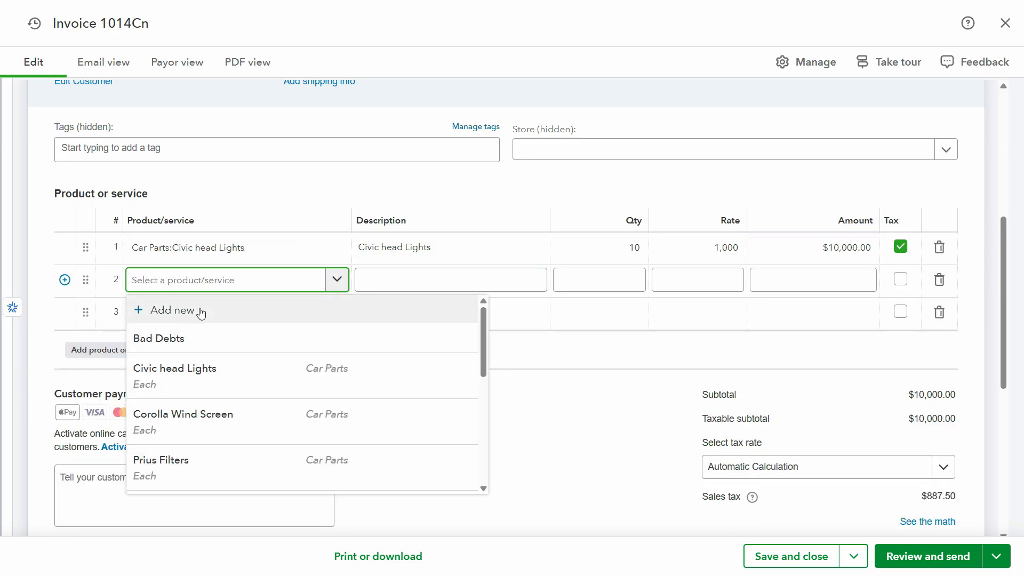
click(166, 320)
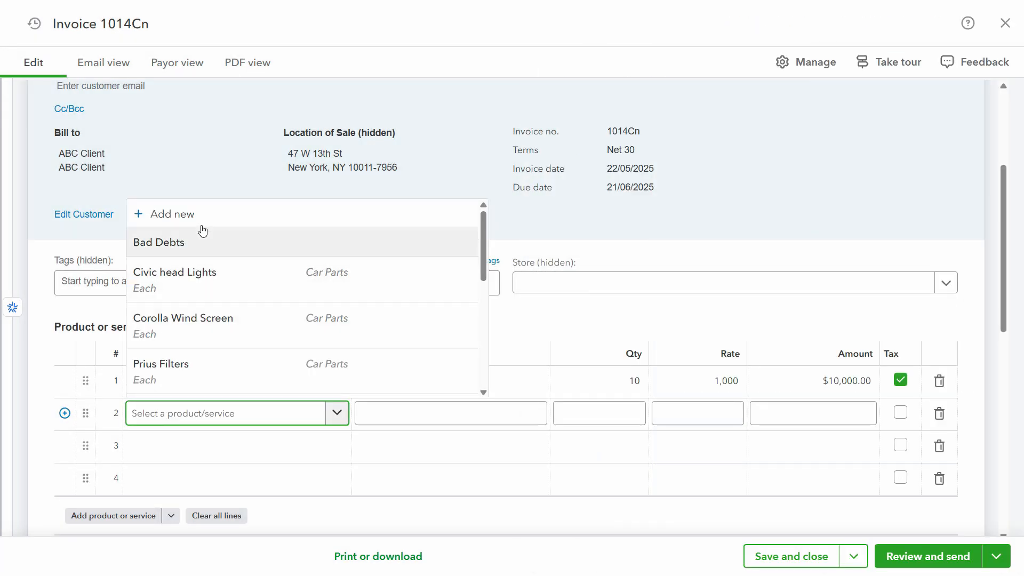
click(198, 229)
click(646, 138)
text(Tx)
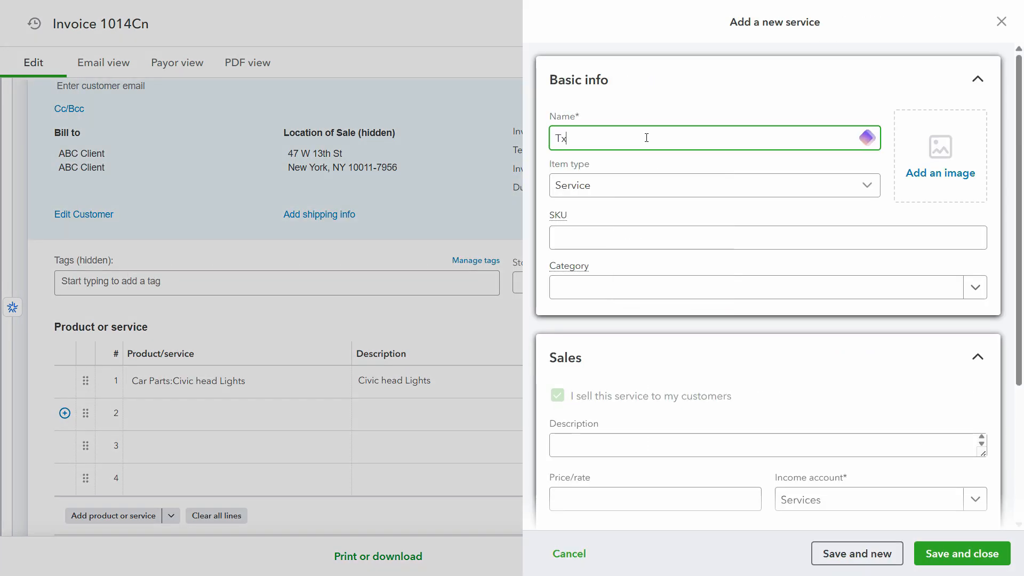
text( In)
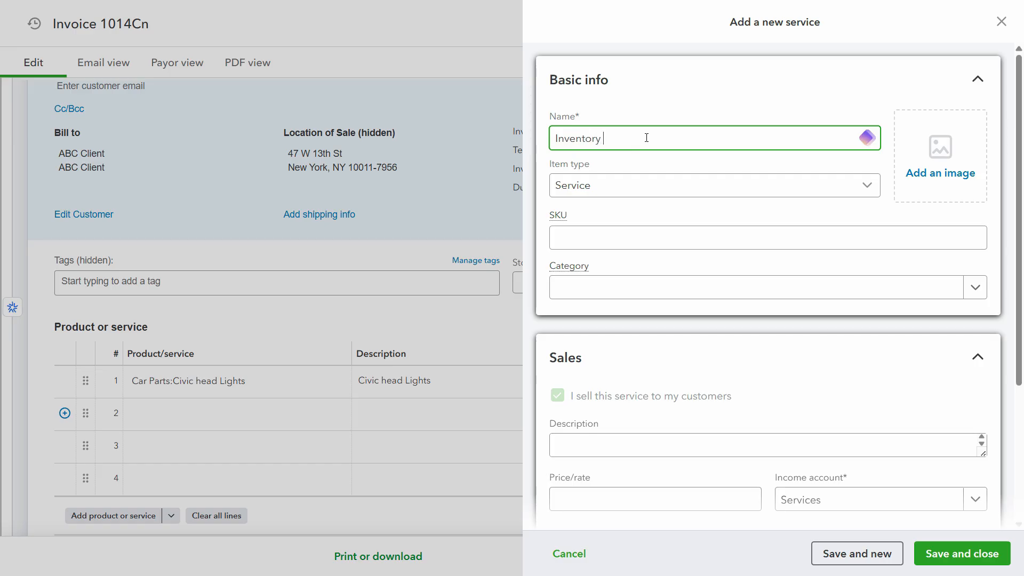
text(1)
key(Tab)
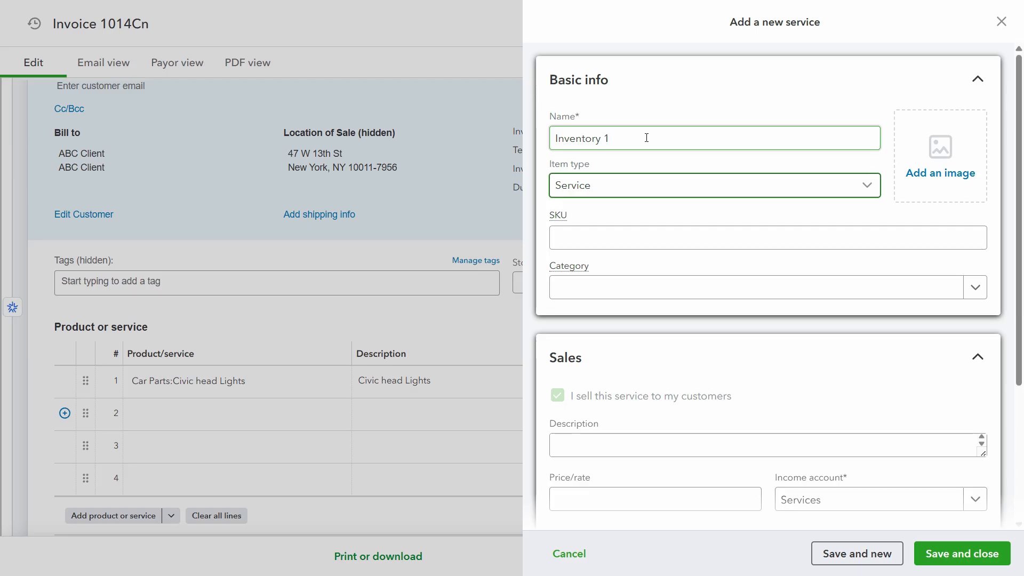
click(718, 193)
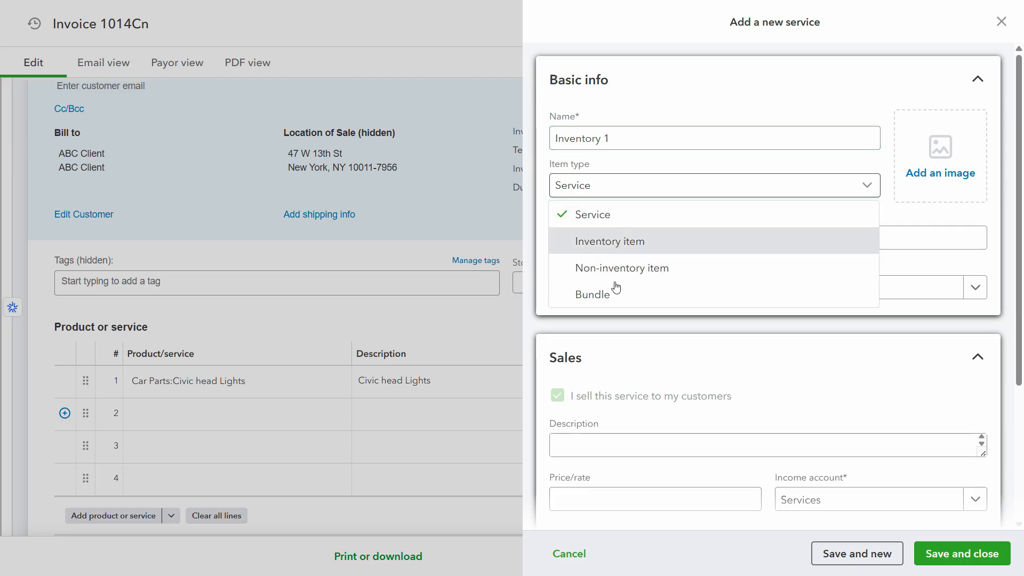
click(560, 241)
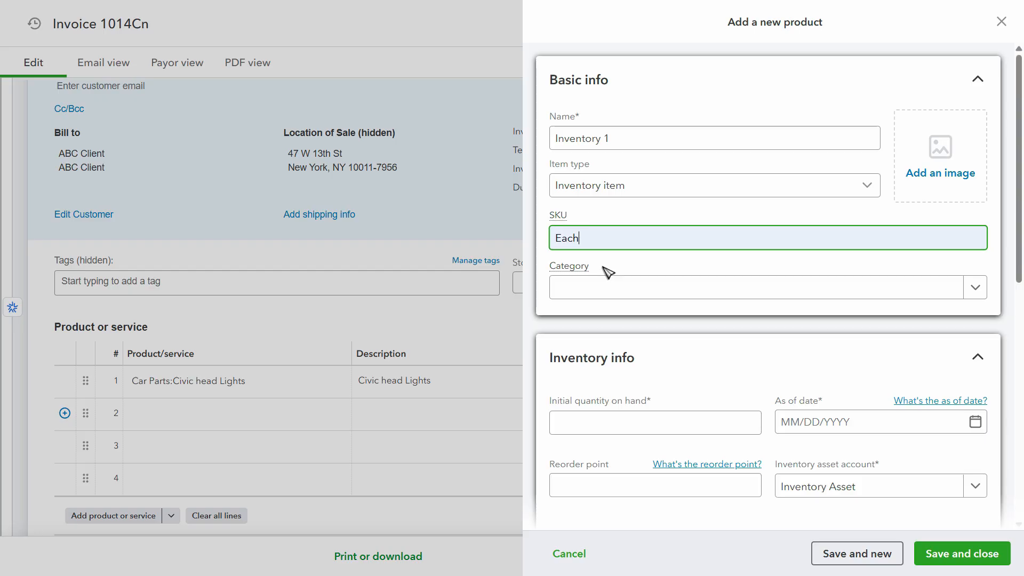
Review the new product's details and its sales tax category choices, keeping Taxable–standard rate
scroll(878, 312, down, 7)
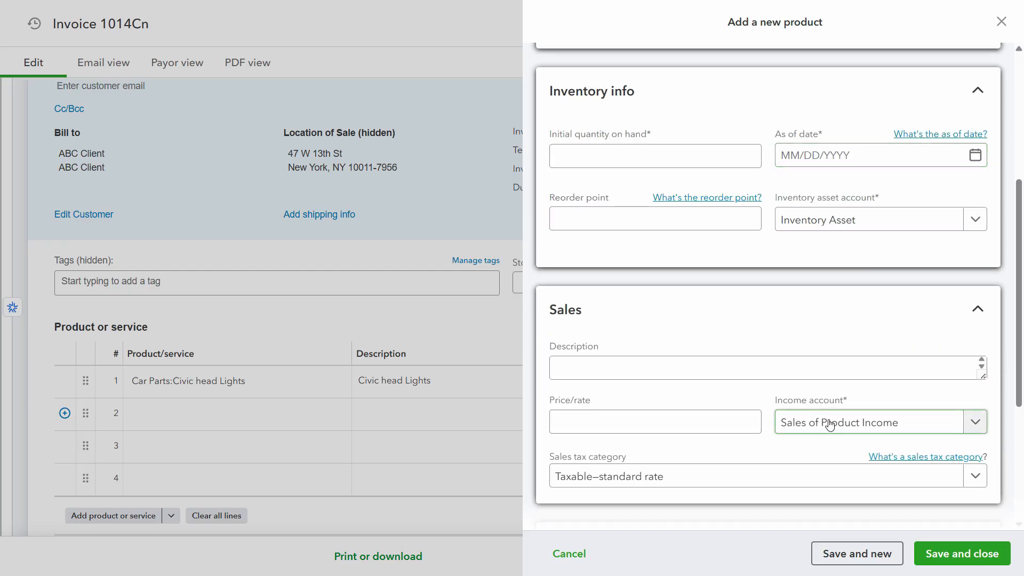
scroll(859, 320, down, 1)
scroll(786, 155, up, 1)
scroll(944, 251, down, 3)
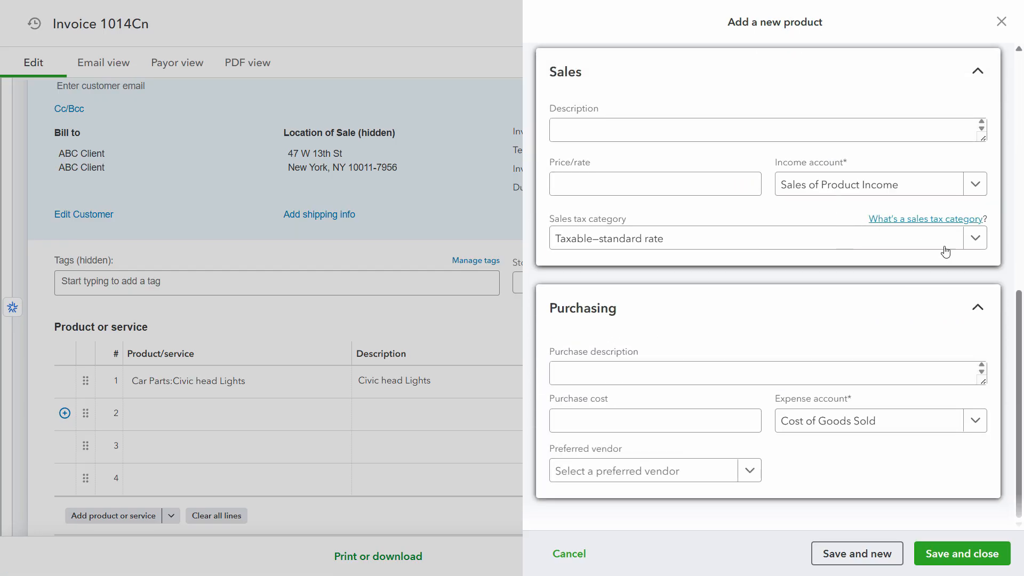
scroll(868, 409, up, 4)
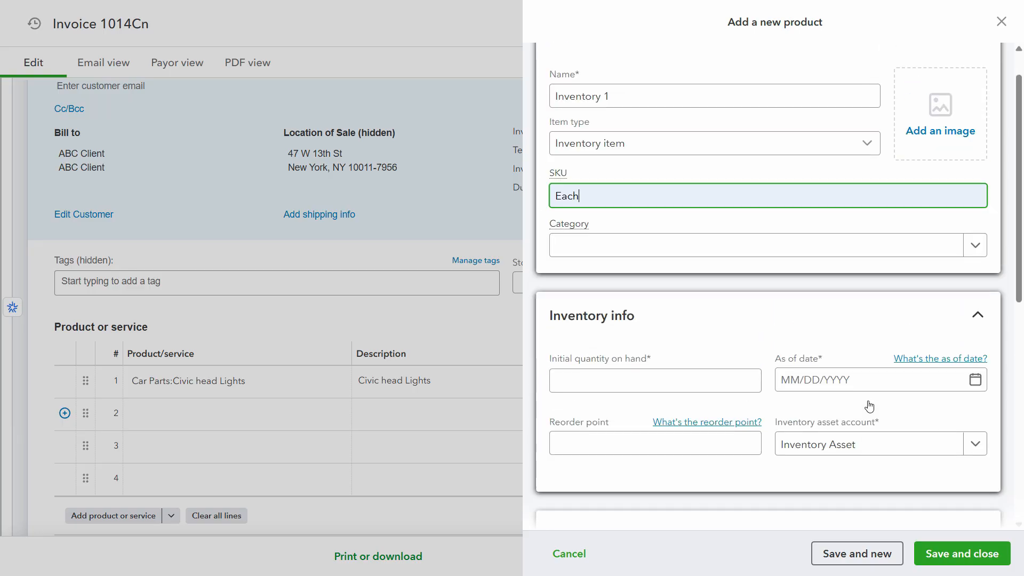
scroll(866, 404, down, 4)
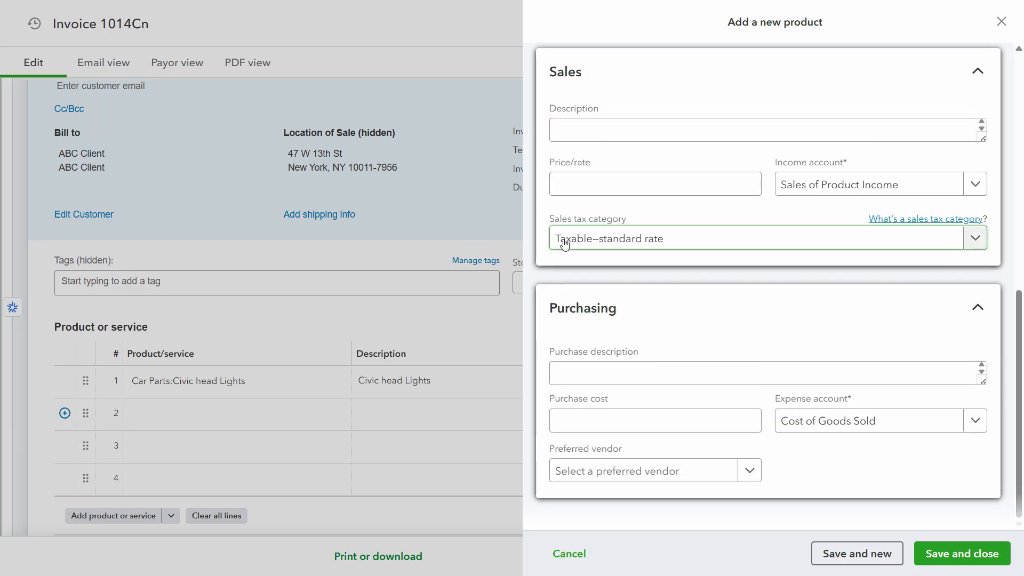
click(654, 248)
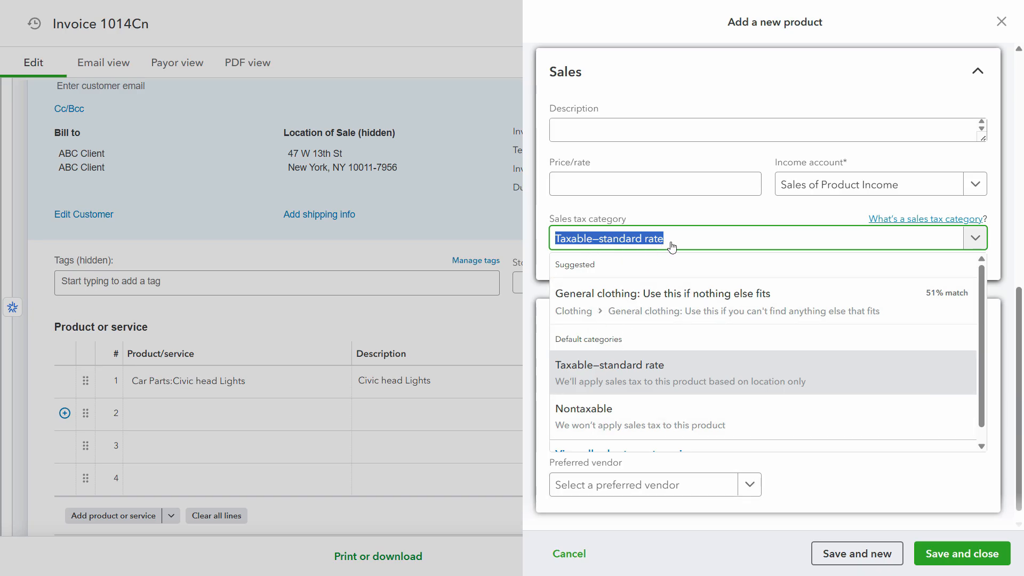
click(703, 247)
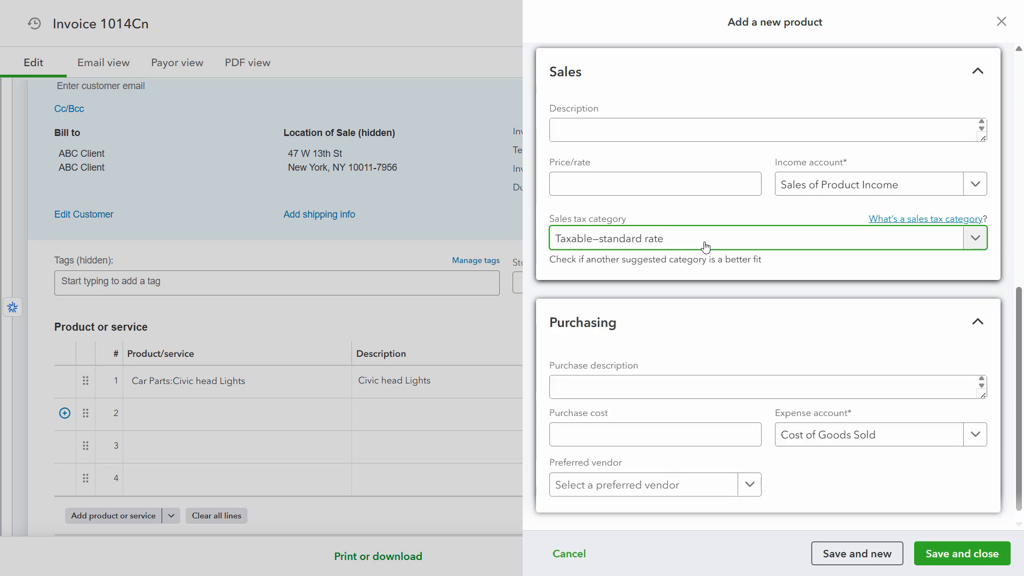
Set the product's initial quantity on hand to 0 as of 01/01/2025, and save it into the second invoice line
click(964, 556)
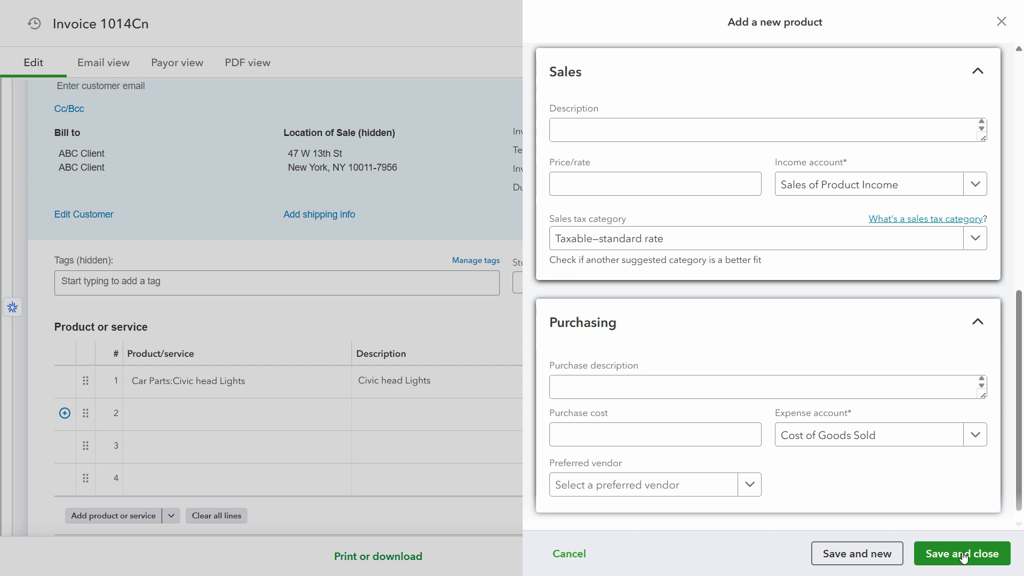
click(963, 556)
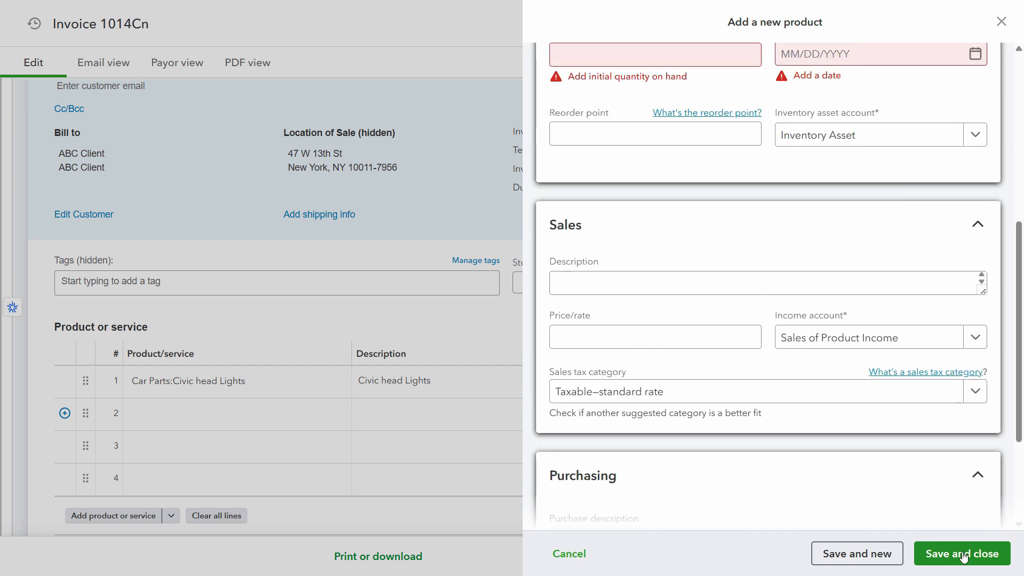
scroll(821, 256, up, 4)
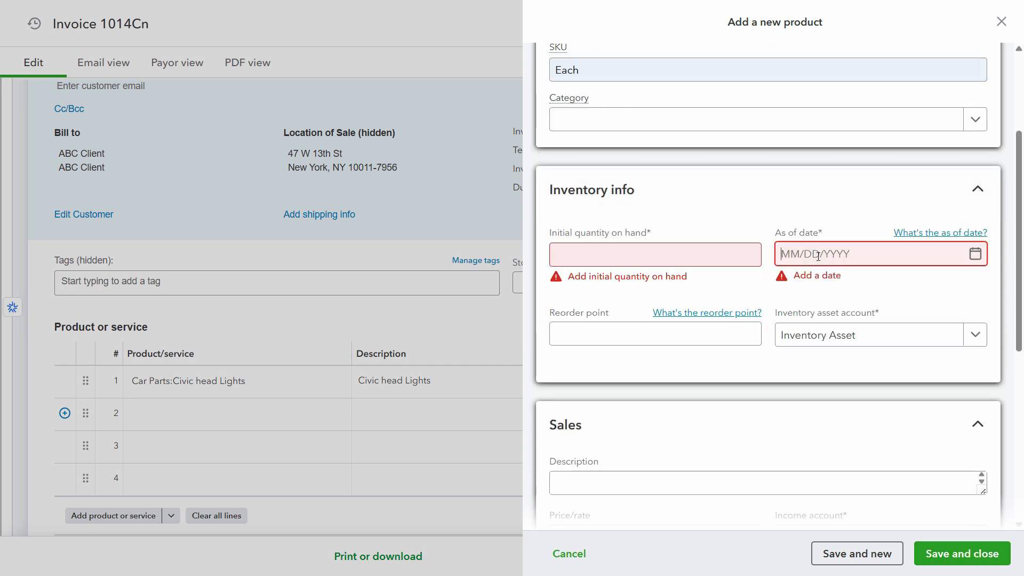
click(650, 247)
scroll(753, 336, up, 3)
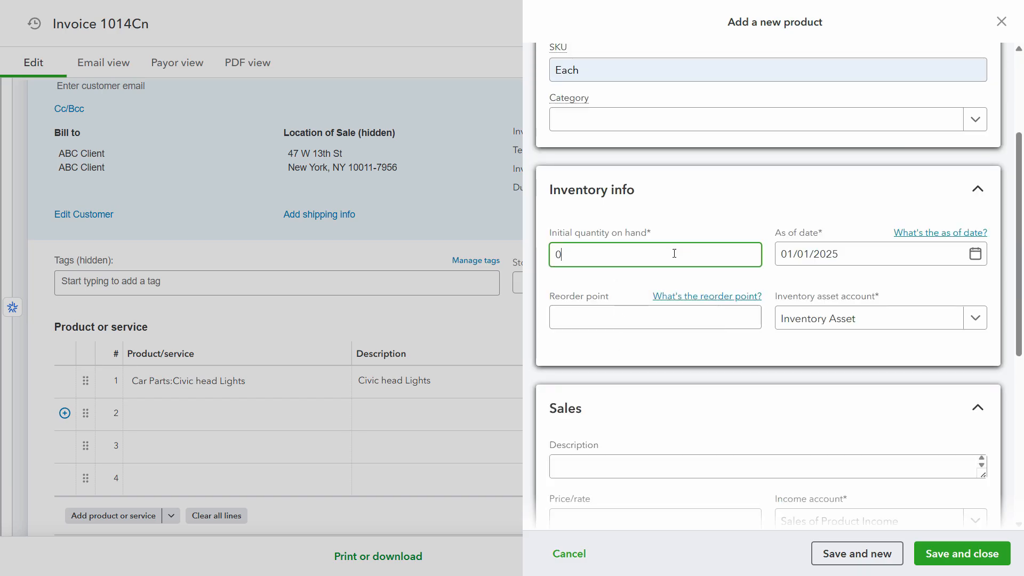
click(965, 563)
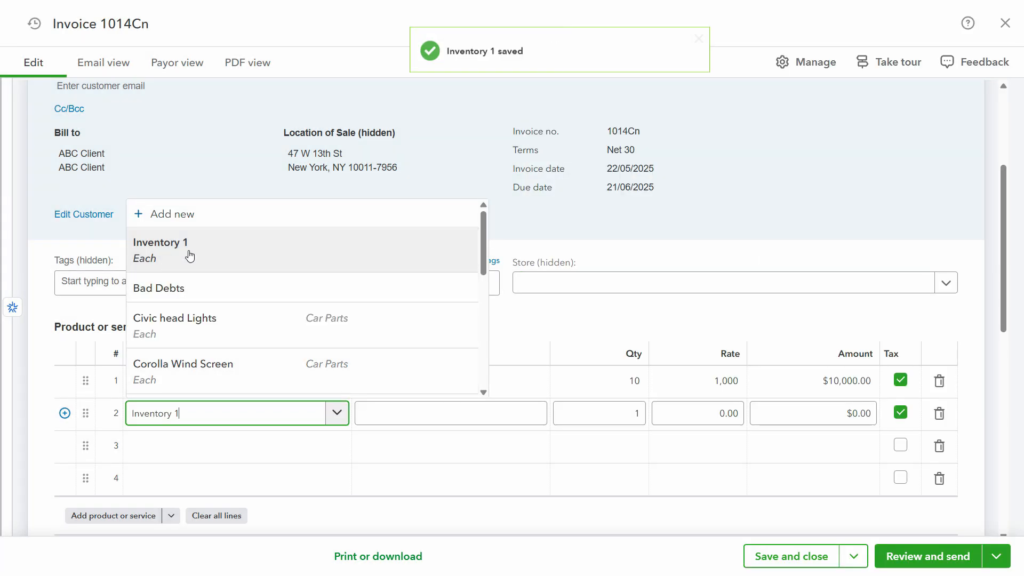
click(189, 256)
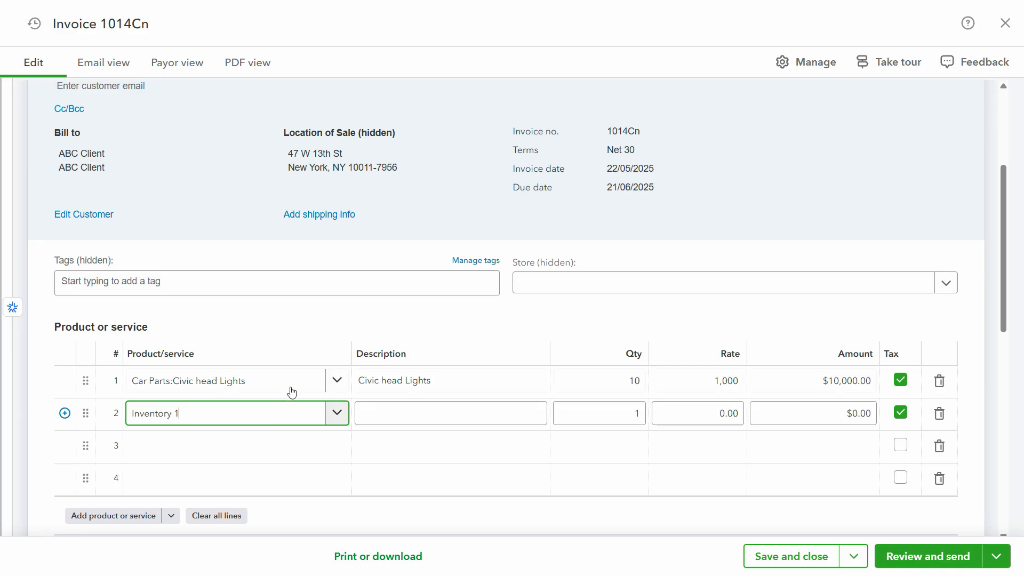
Add Prius Filters from Car Parts as the third invoice line
click(245, 450)
scroll(209, 384, down, 1)
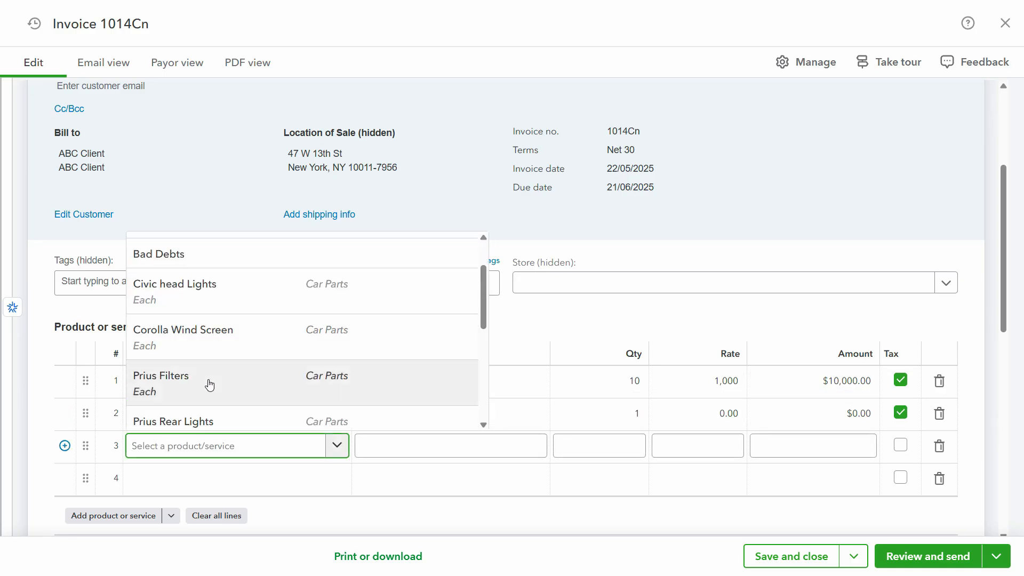
click(238, 389)
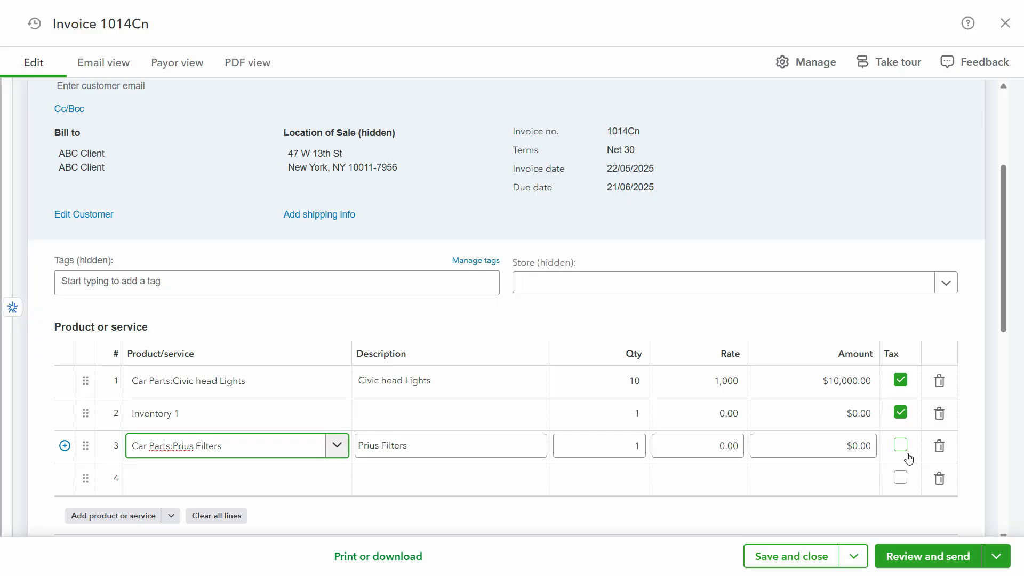
Turn off tax on the Inventory 1 line, set its quantity to 5 and rate to 500, and mark it taxable again
scroll(905, 454, down, 5)
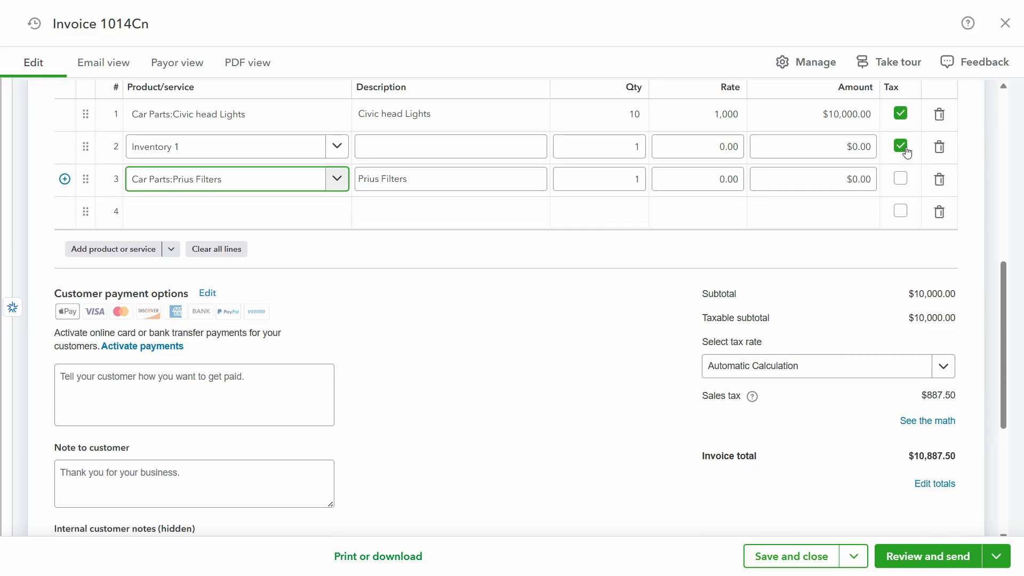
click(907, 147)
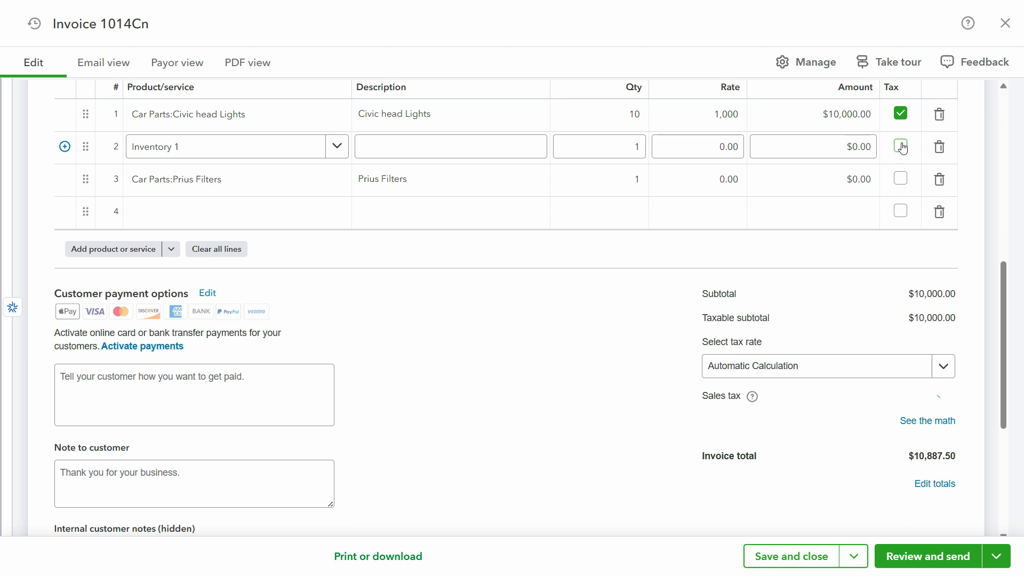
click(632, 147)
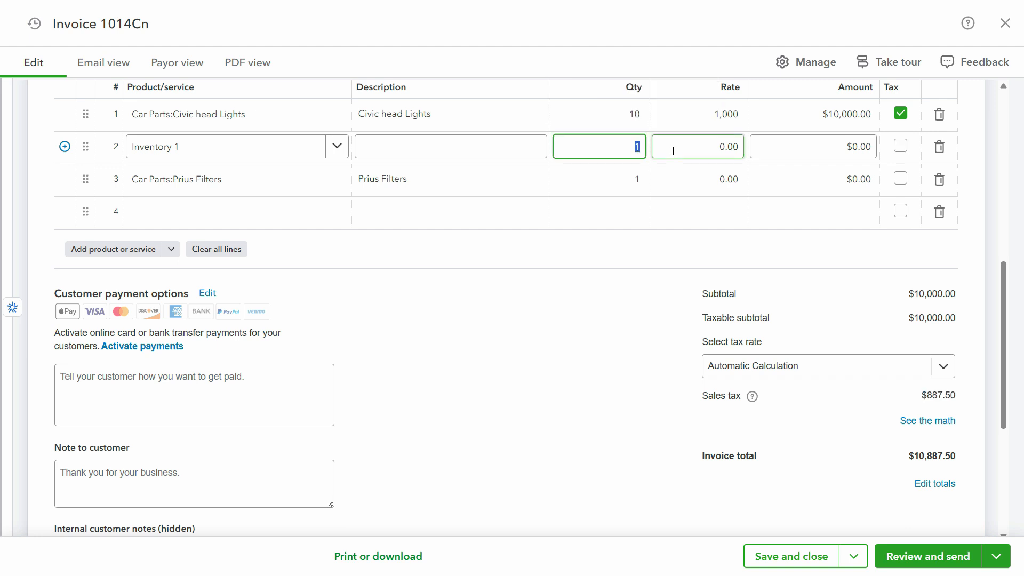
click(674, 151)
text(500)
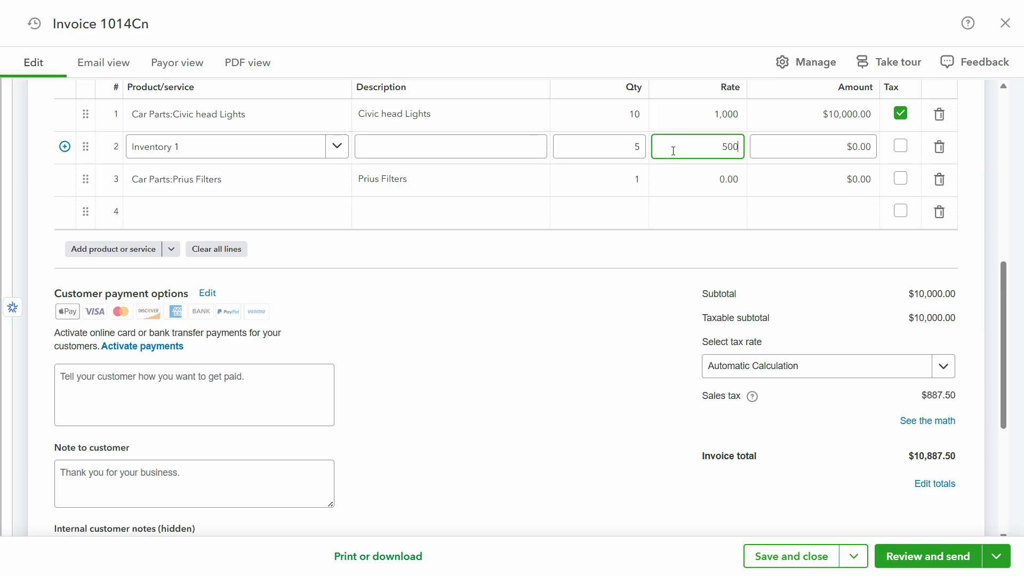
key(Tab)
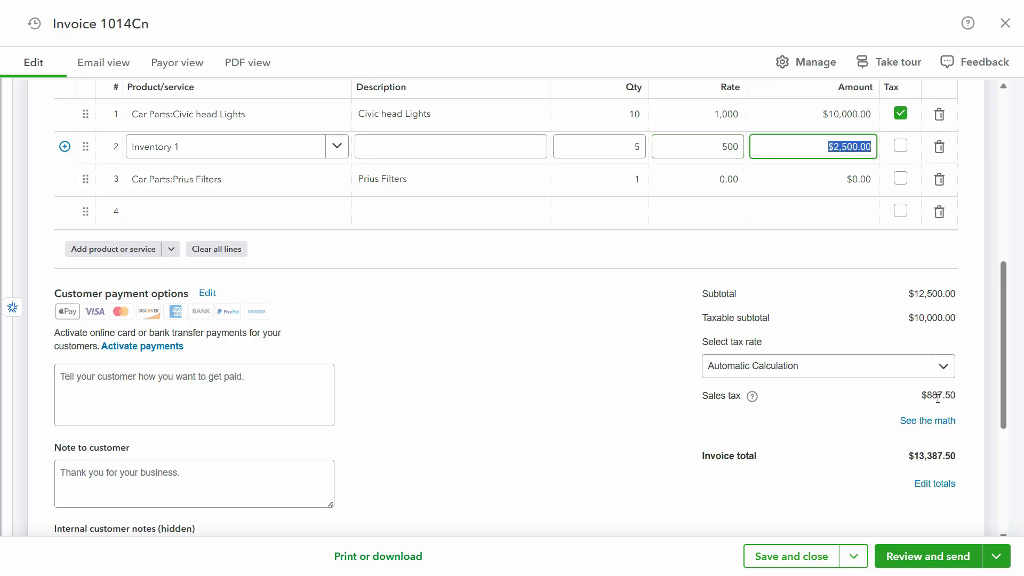
click(901, 146)
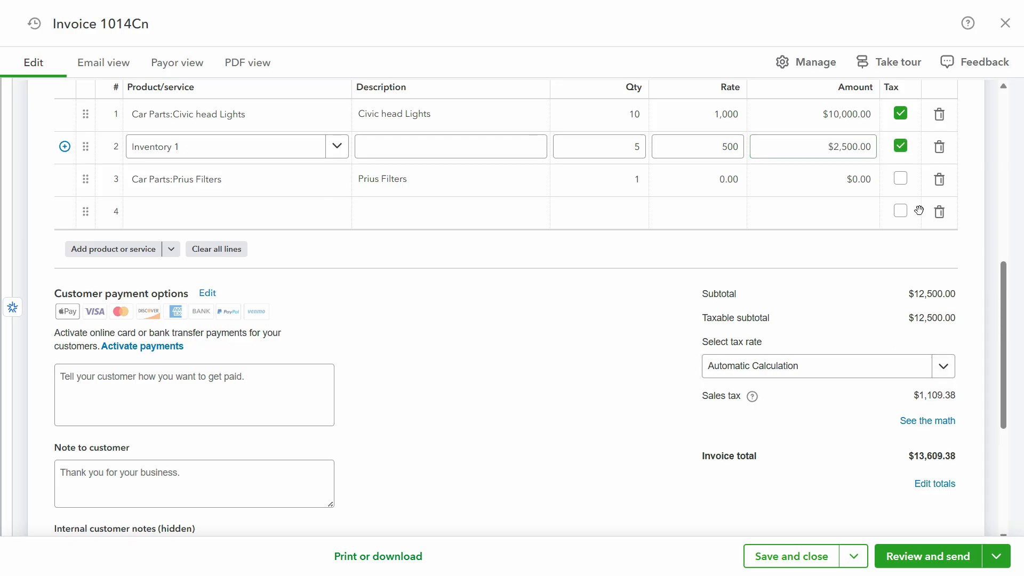
Remove tax from the Inventory 1 invoice line and review how the invoice's sales tax is calculated
click(901, 146)
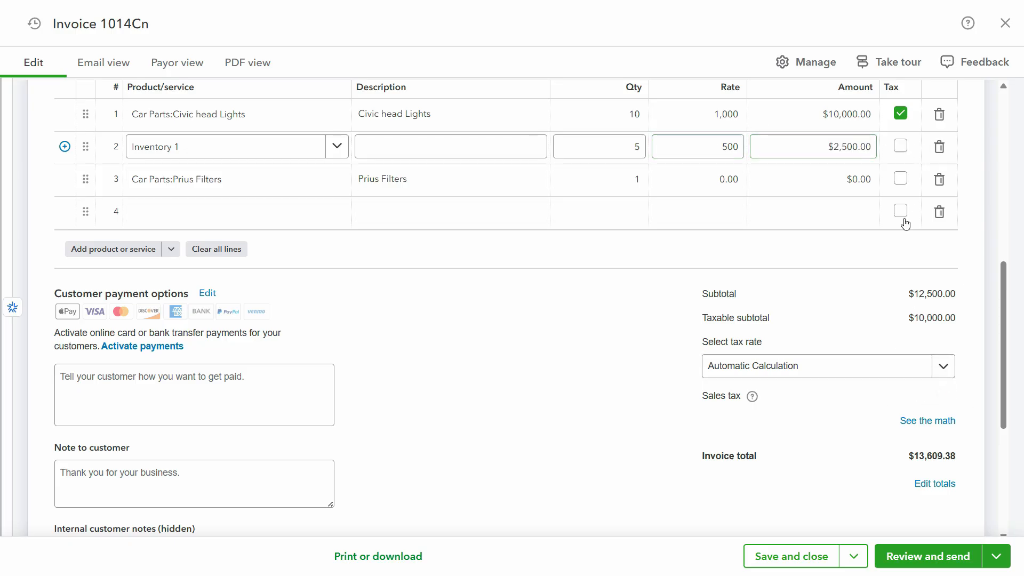
click(927, 421)
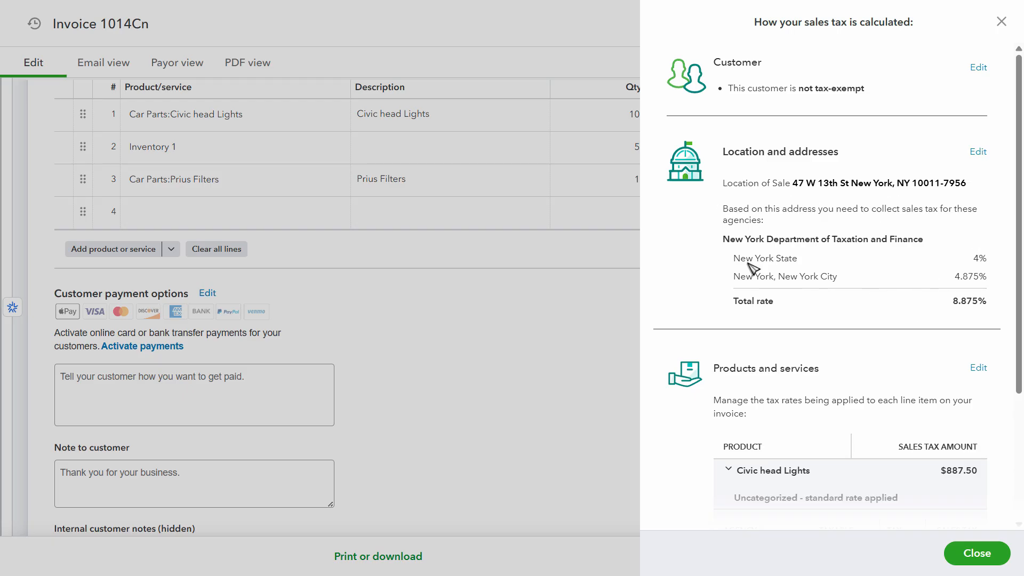
scroll(837, 302, down, 3)
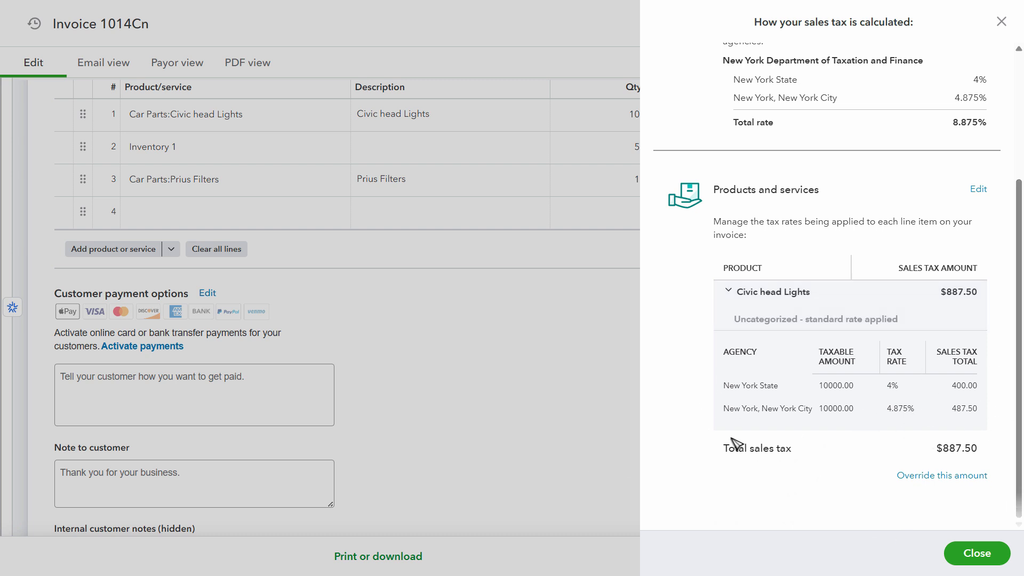
click(1002, 21)
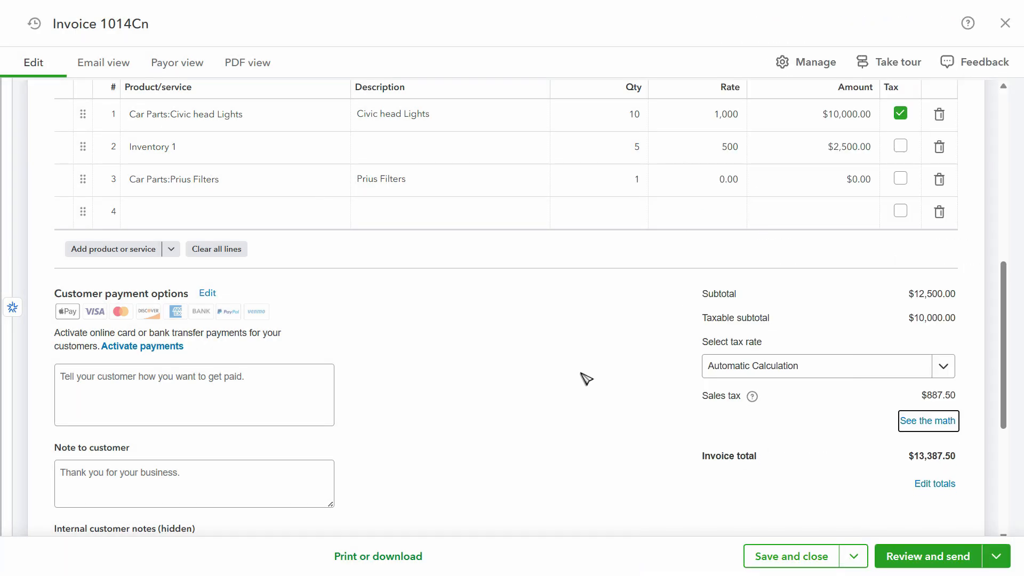
Save and close the invoice, returning to the business dashboard
click(776, 558)
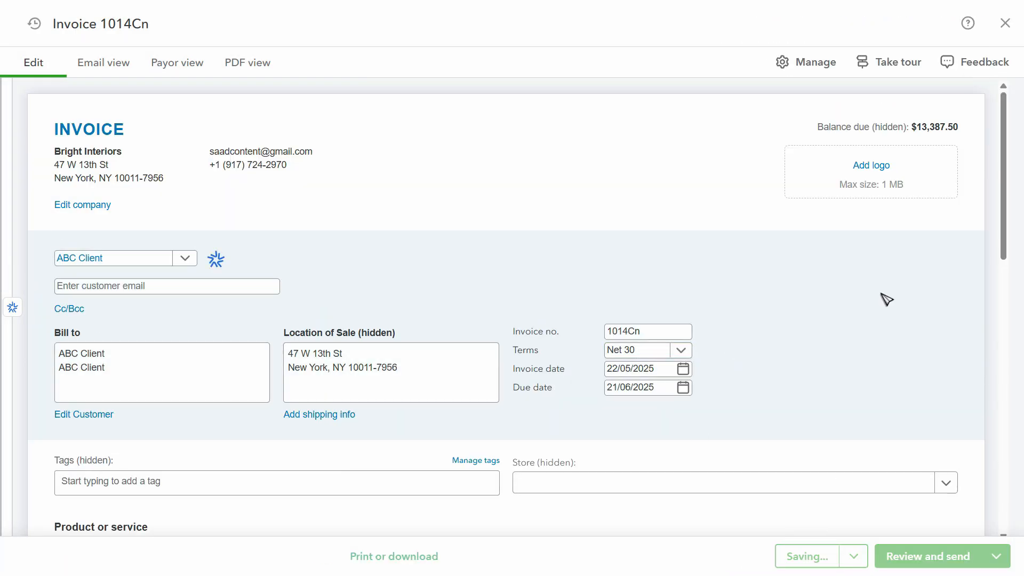
key(super)
click(690, 565)
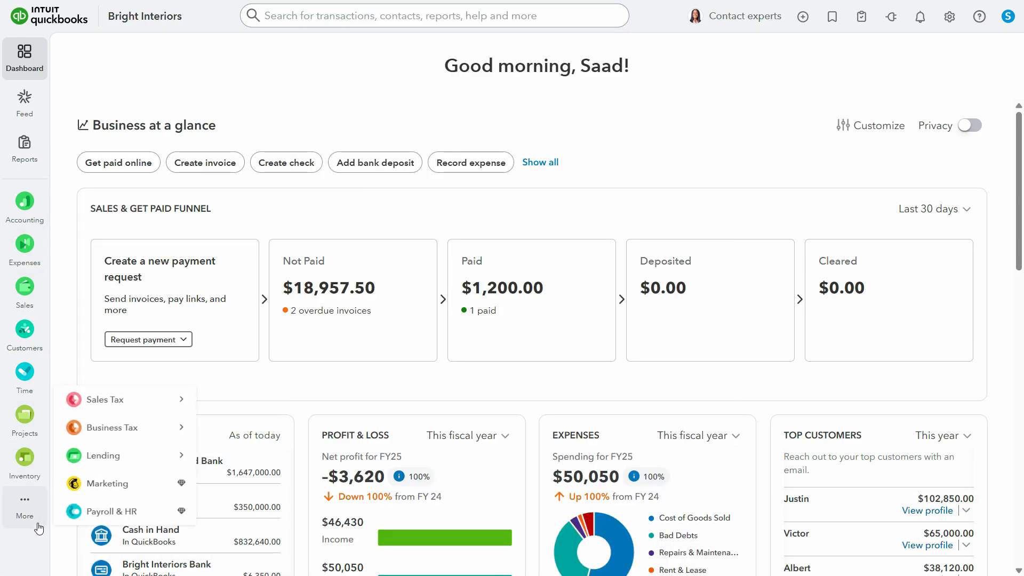
Open the Sales Tax overview and start the sales tax review for the New York Department of Taxation's May 2025 period
mouse_move(20, 521)
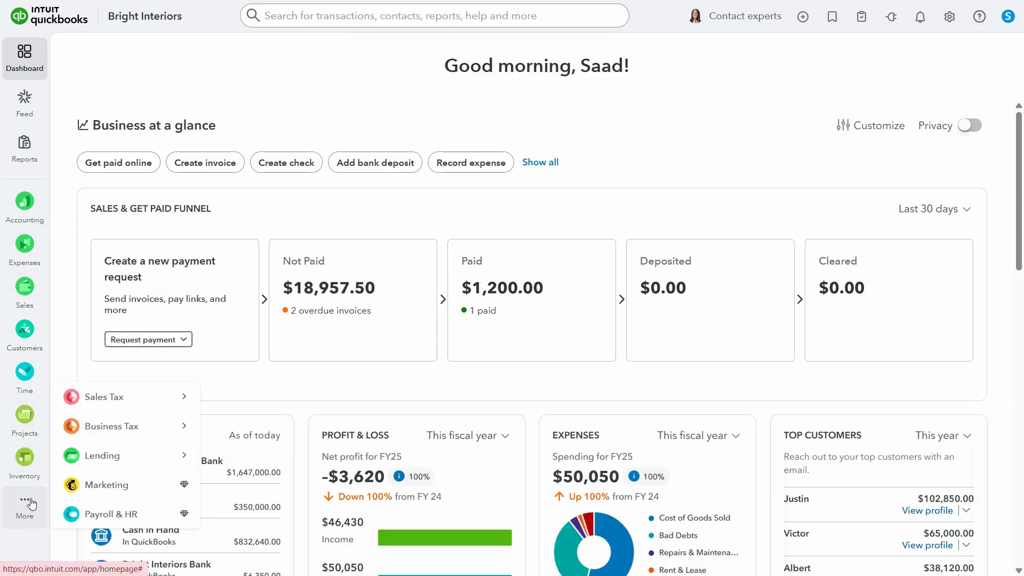
mouse_move(114, 398)
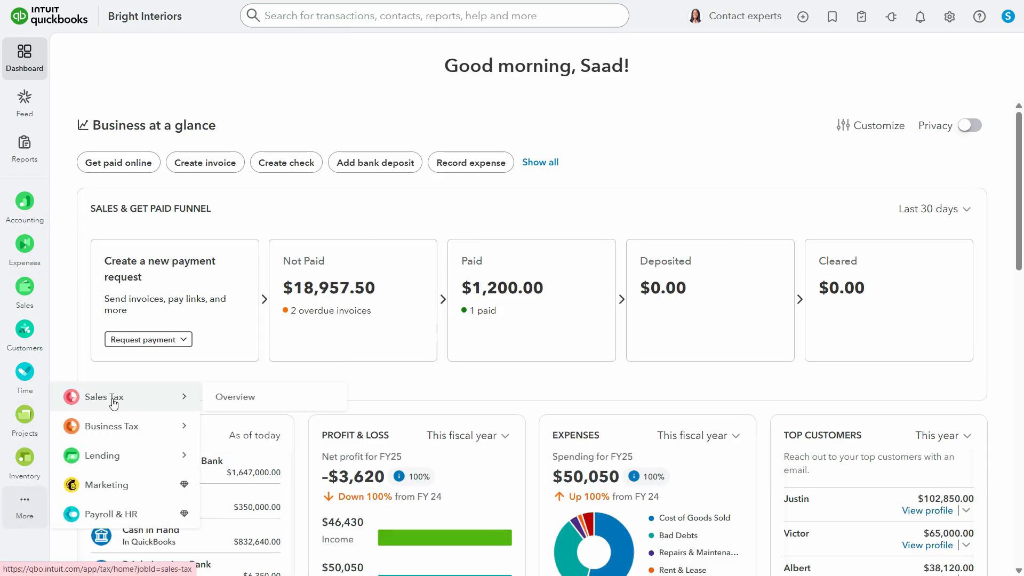
click(262, 409)
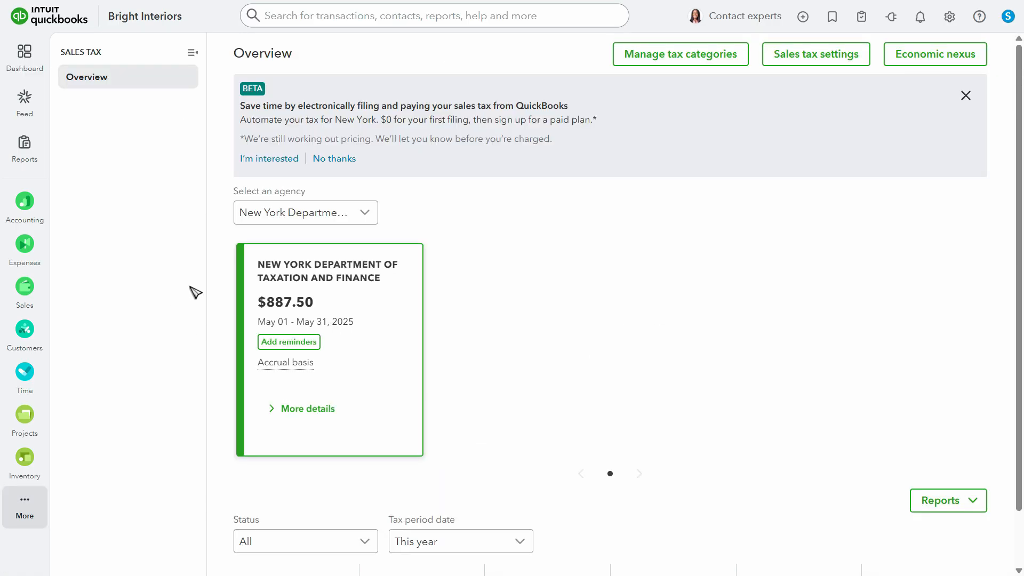
scroll(539, 320, down, 1)
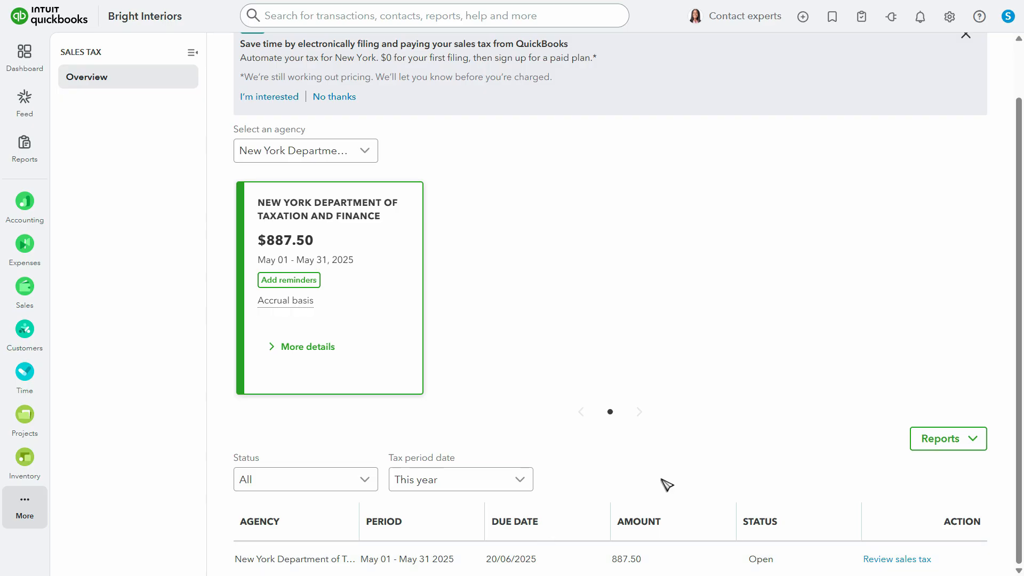
click(905, 564)
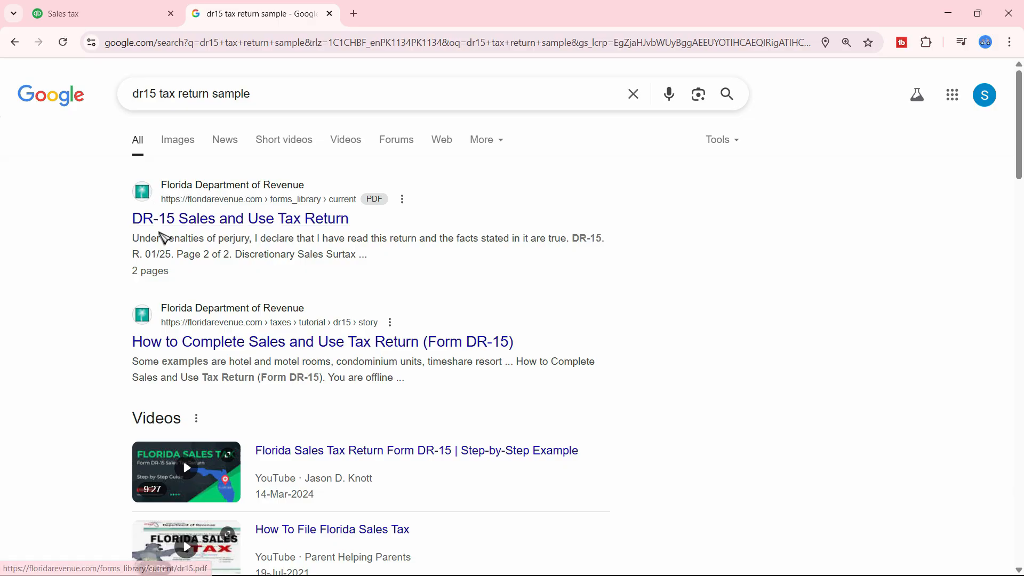
Open a sample 2025 Florida DR-15 sales and use tax return on pdfFiller from the Google image results
click(187, 223)
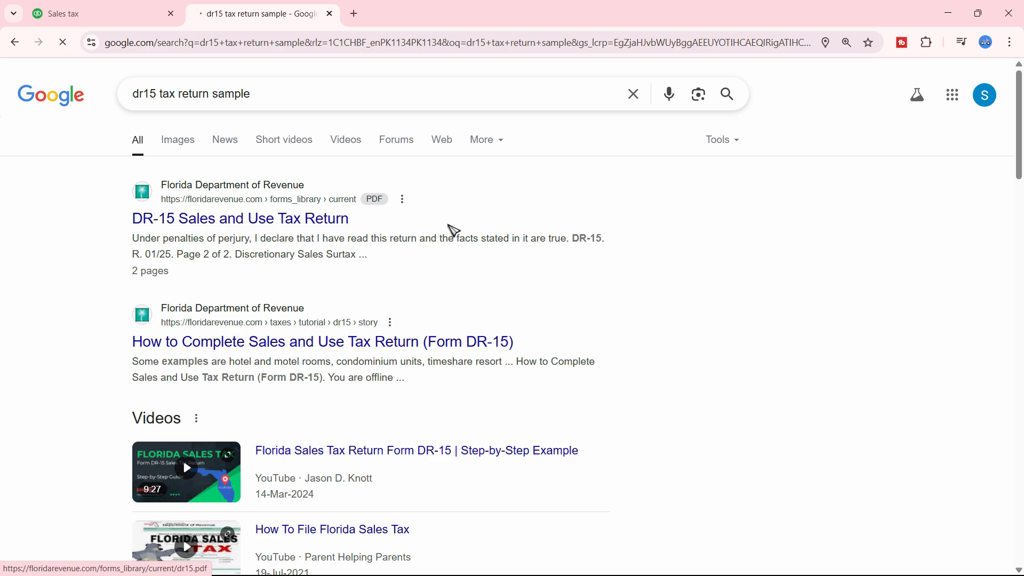
click(110, 21)
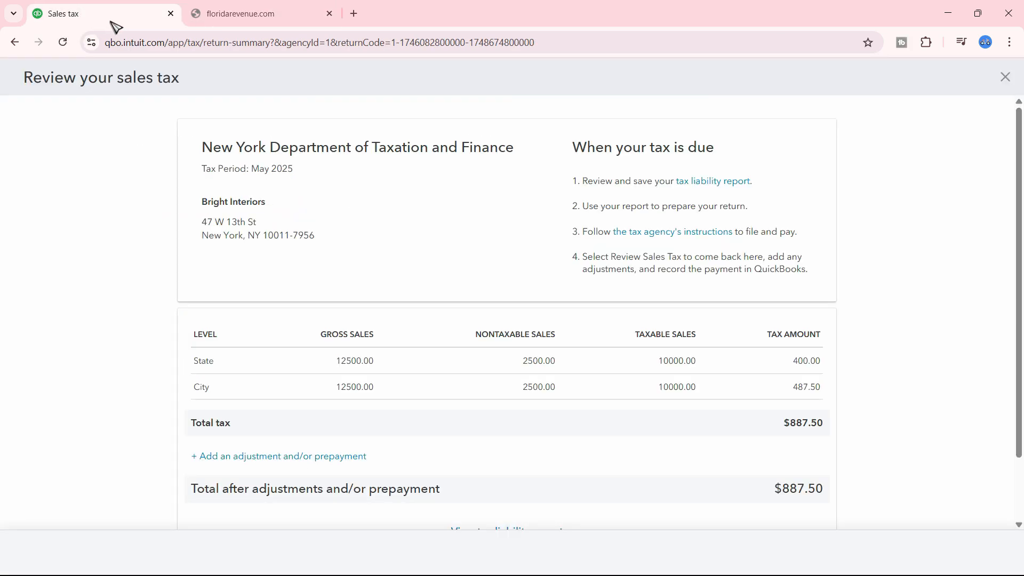
click(230, 17)
click(11, 42)
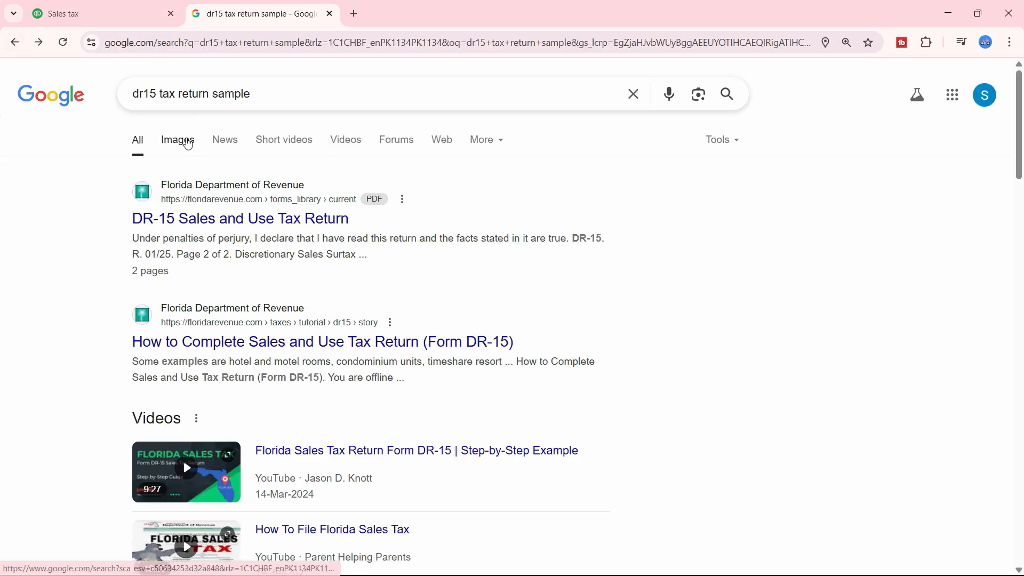
click(178, 141)
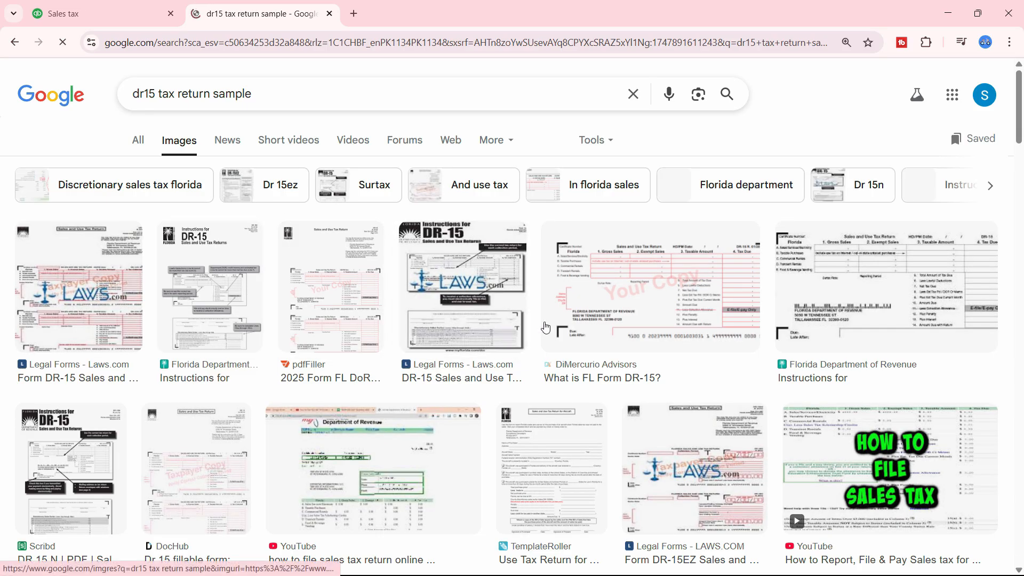
click(362, 344)
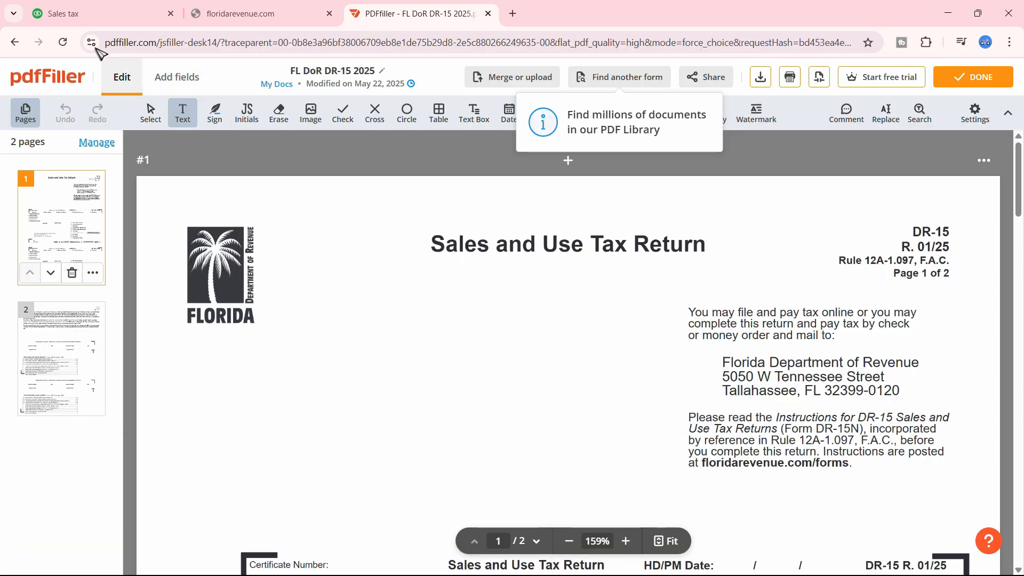
Compare the DR-15 form's gross sales, exempt sales, taxable amount and tax due columns with the QuickBooks sales tax review
scroll(795, 382, down, 8)
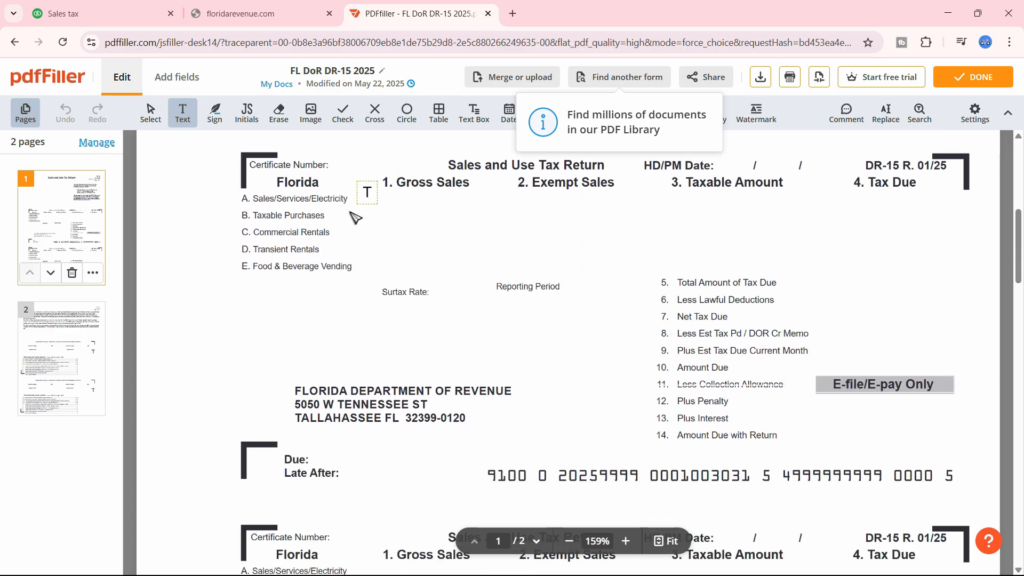
click(416, 205)
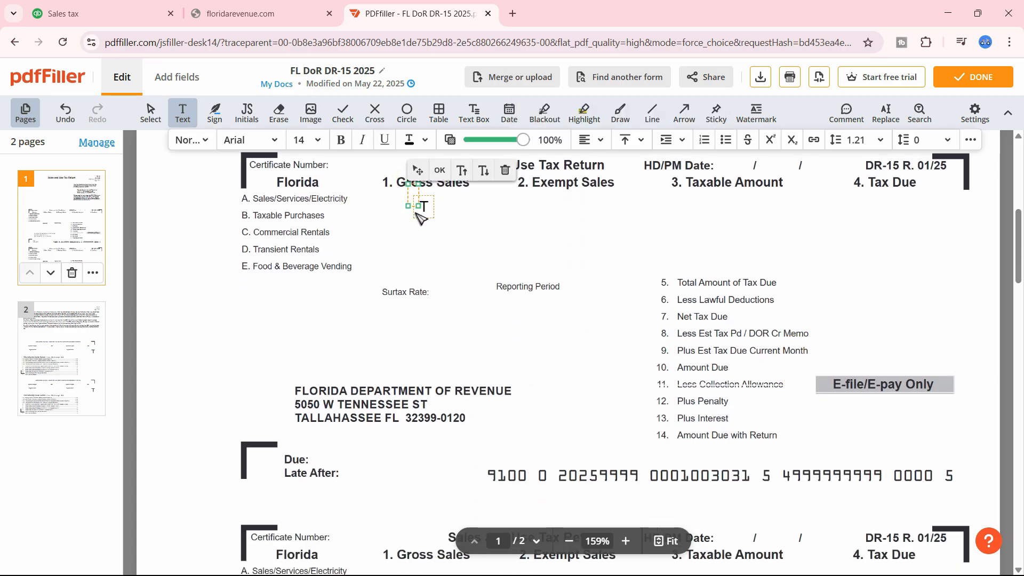
click(593, 204)
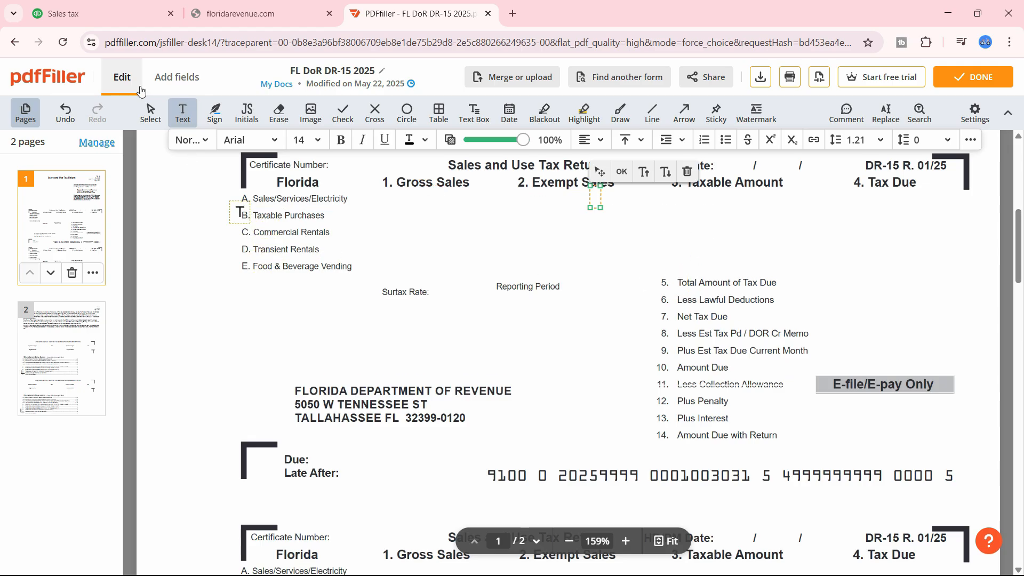
click(80, 14)
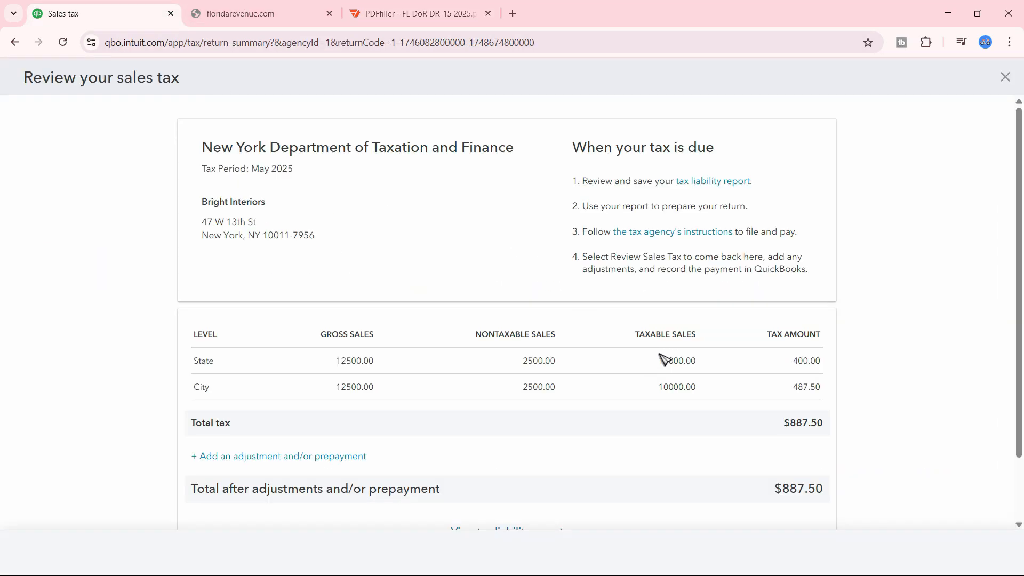
click(413, 15)
click(496, 254)
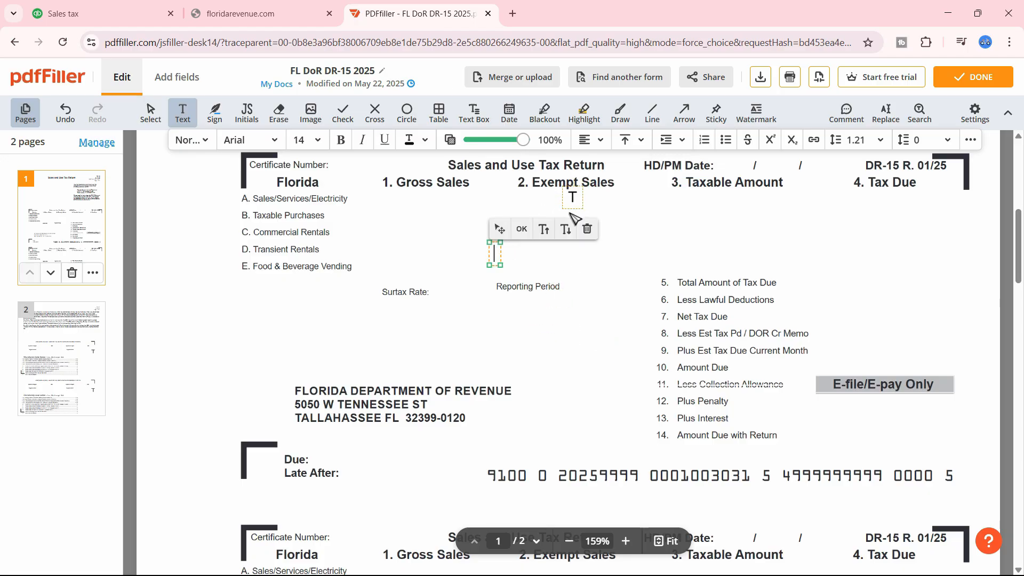
scroll(594, 407, down, 4)
Switch back to the QuickBooks sales tax review and display it in full screen
click(102, 14)
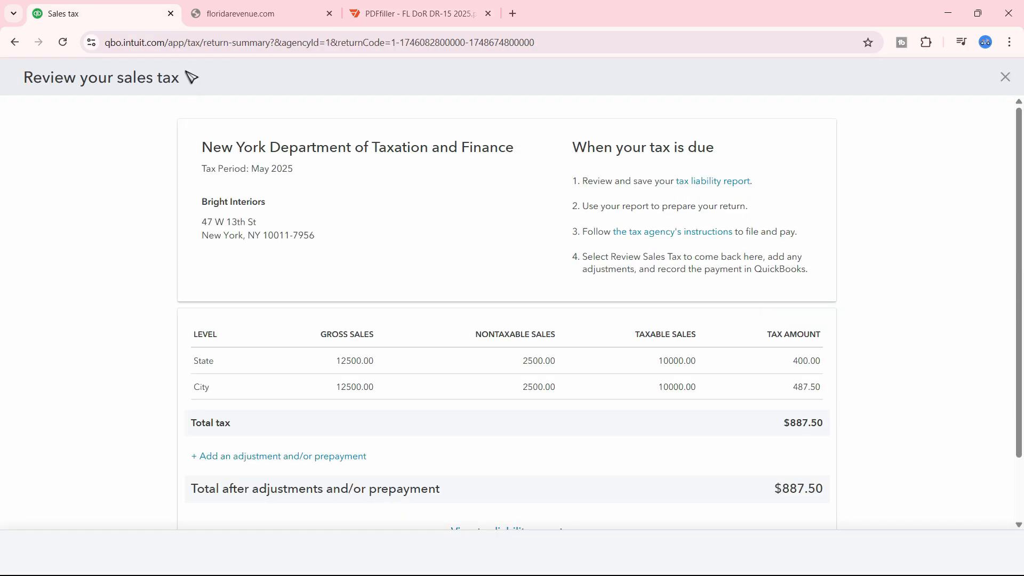
click(1009, 42)
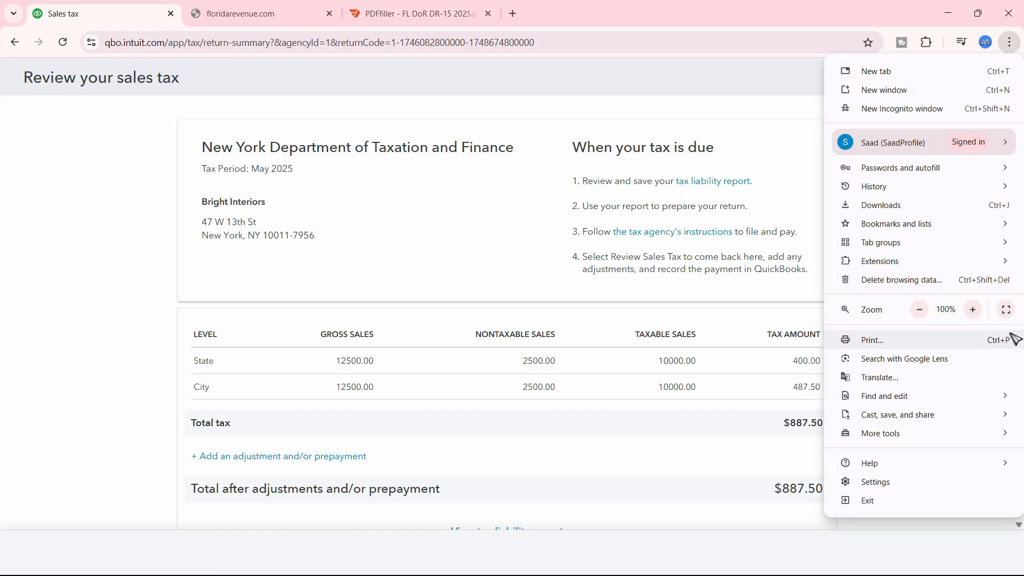
click(1009, 312)
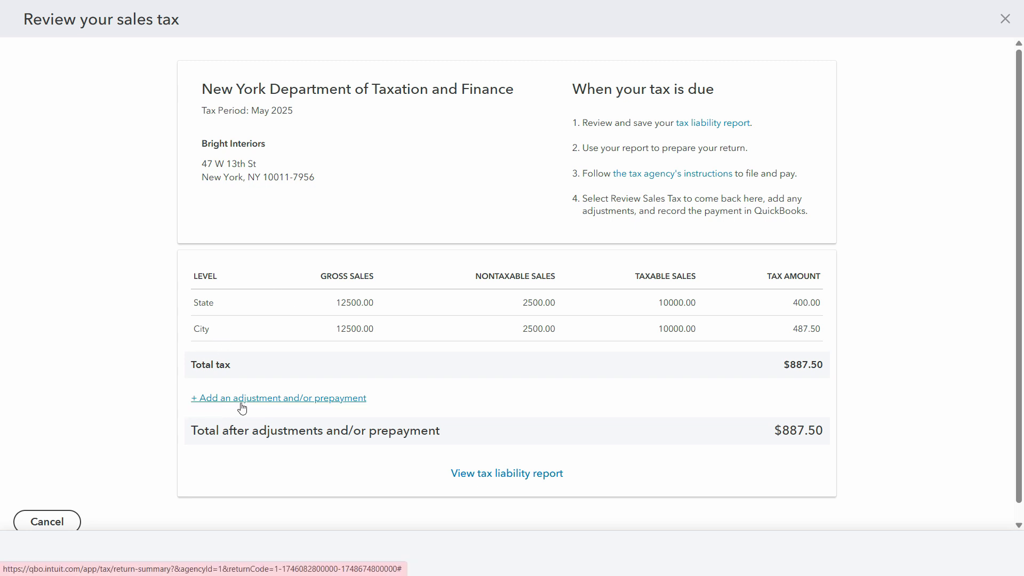
Start a sales tax adjustment for the May 2025 return with Credit / Discount as its reason
click(210, 400)
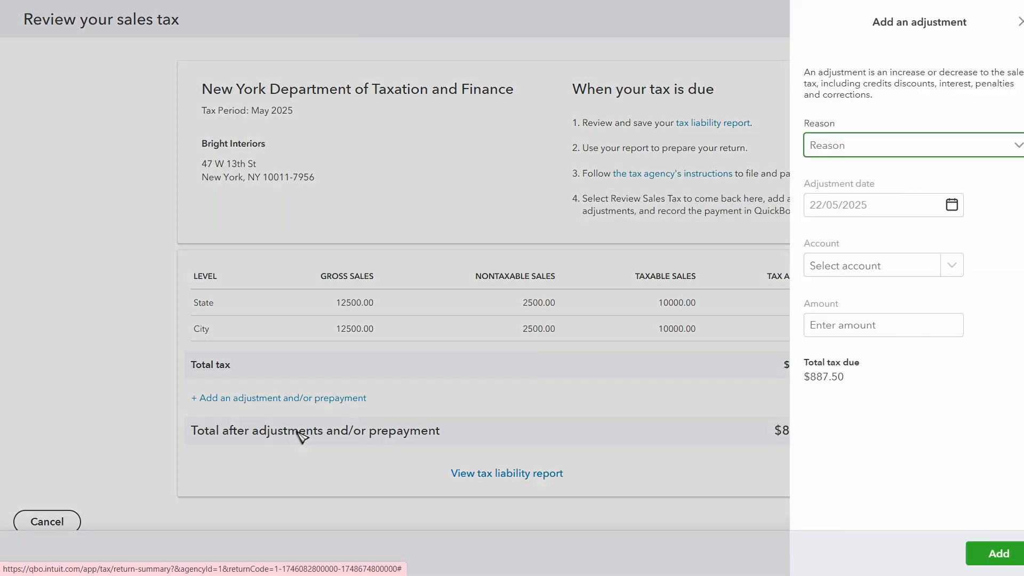
click(847, 152)
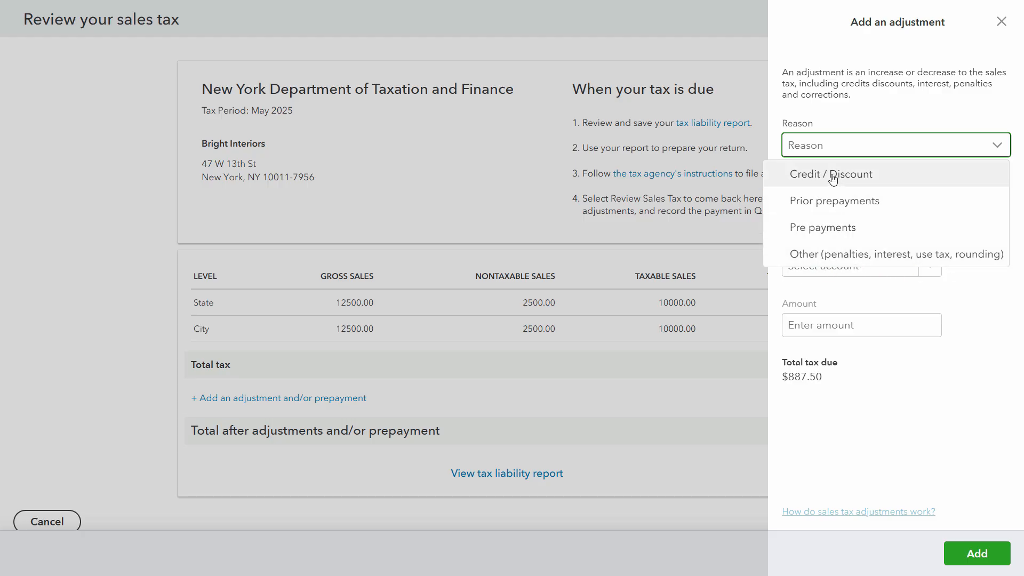
click(845, 188)
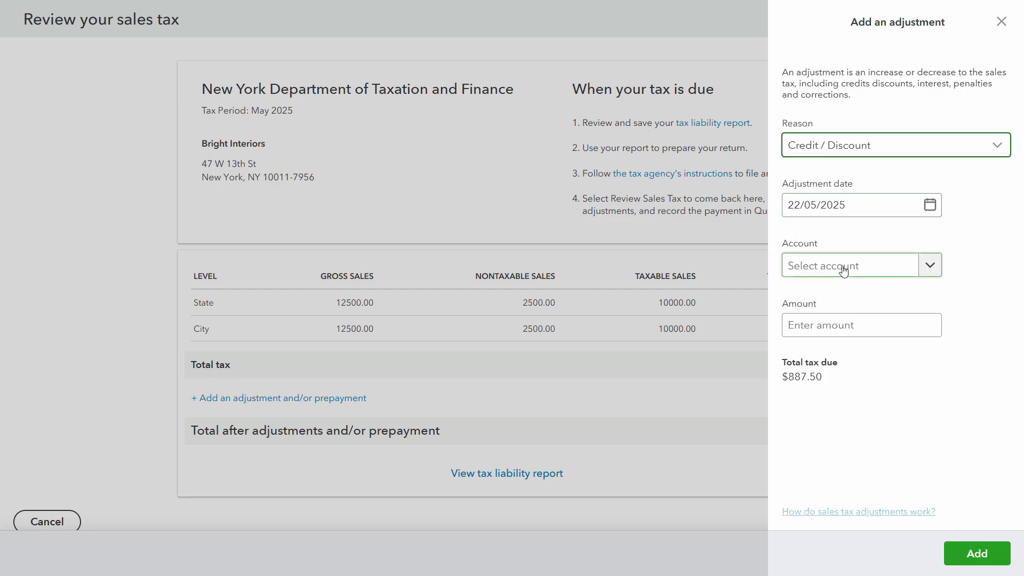
Try to enter Sales tax Credit as the adjustment's account, and clear the entry
click(864, 272)
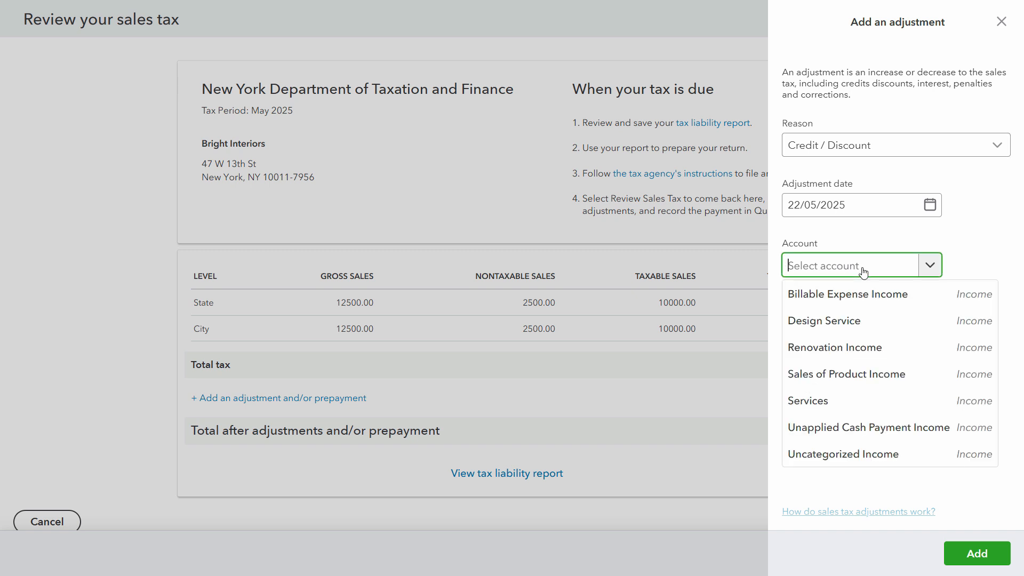
text(Sales )
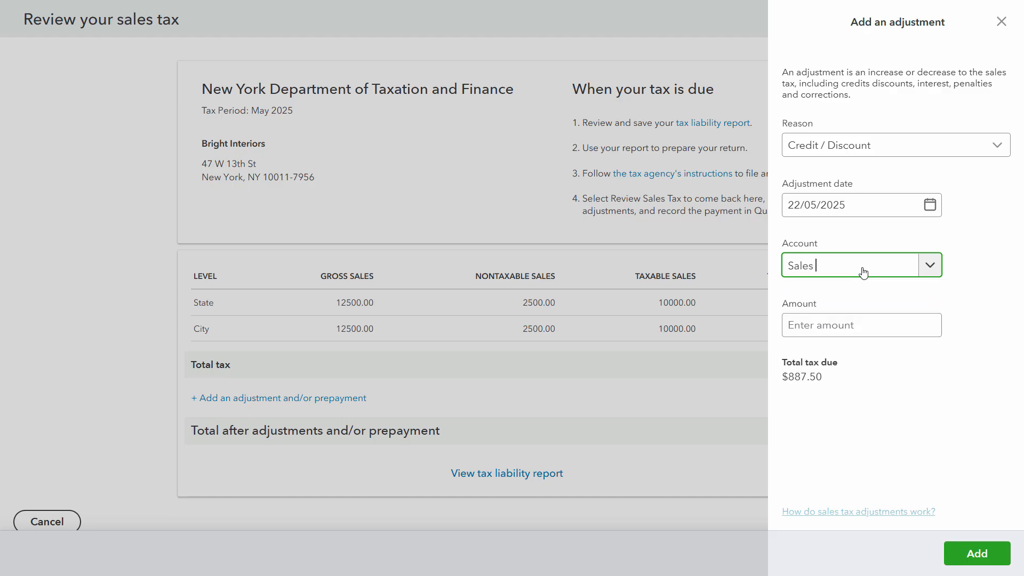
text(tax Credit)
click(931, 265)
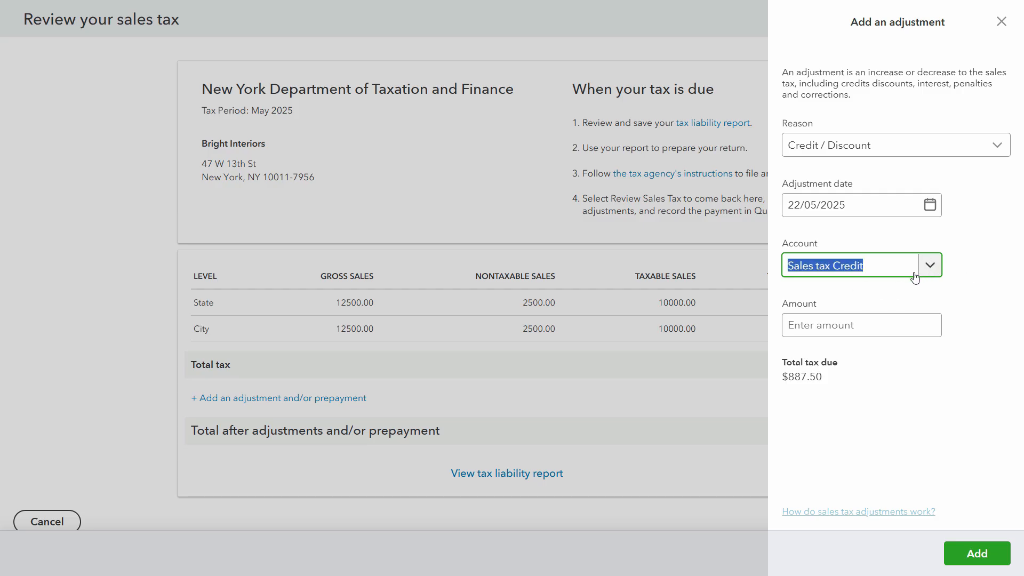
key(BackSpace)
Review the available income accounts and set the adjustment's account to Uncategorized Income
click(931, 266)
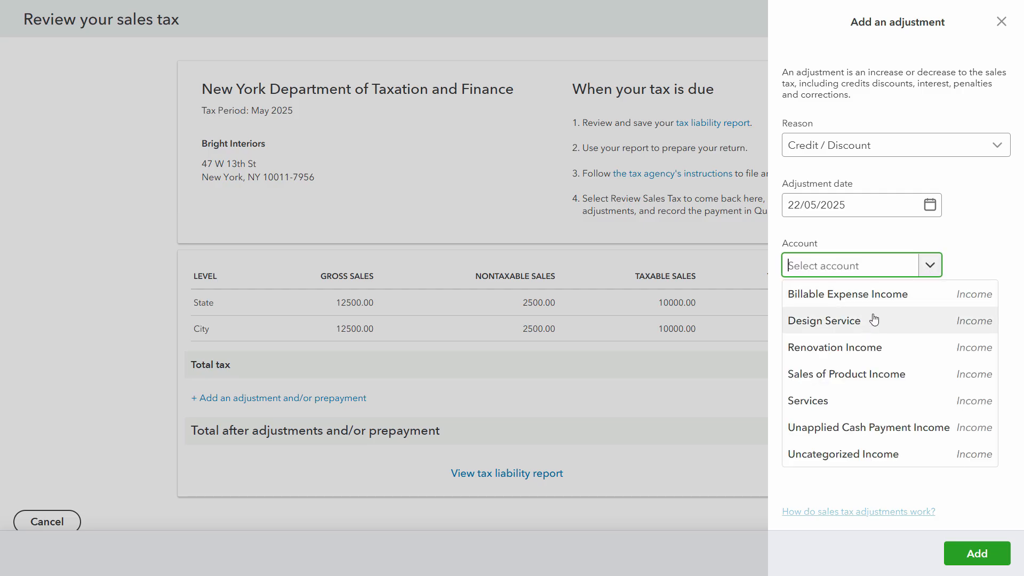
click(856, 264)
click(850, 272)
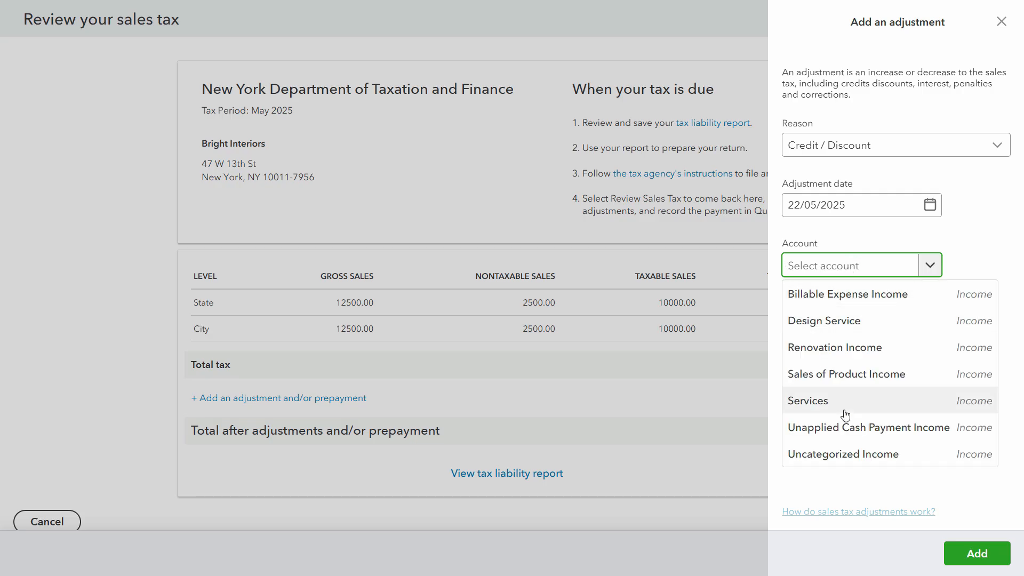
click(857, 277)
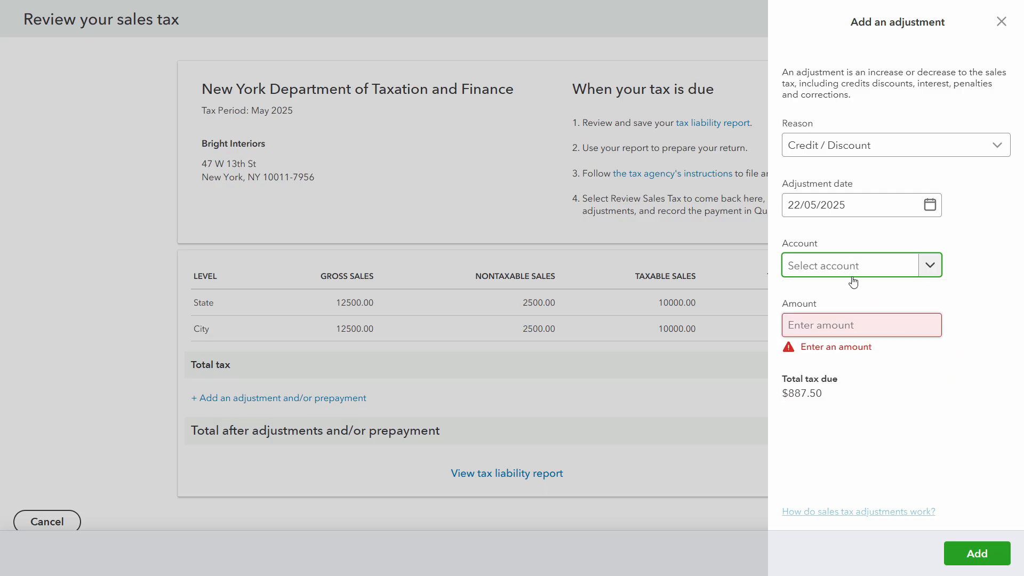
click(856, 276)
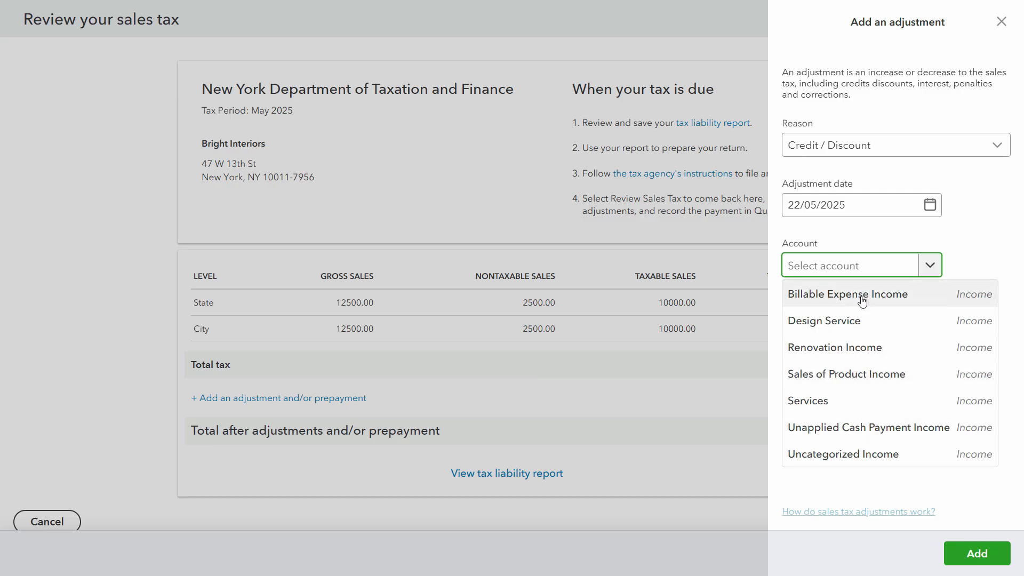
click(864, 454)
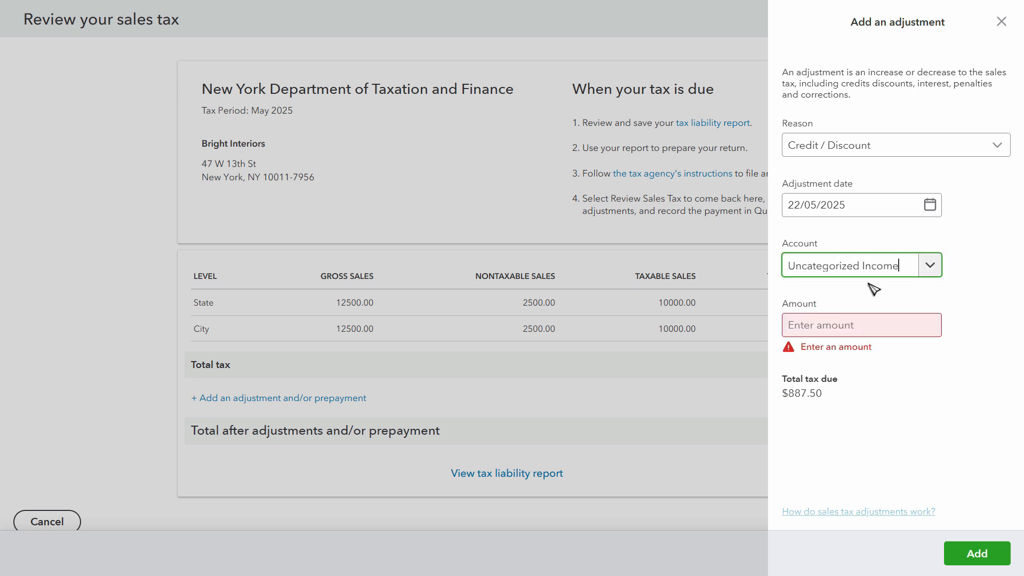
Set the Credit / Discount adjustment's amount to 87.50 and add it to the May 2025 return
click(847, 335)
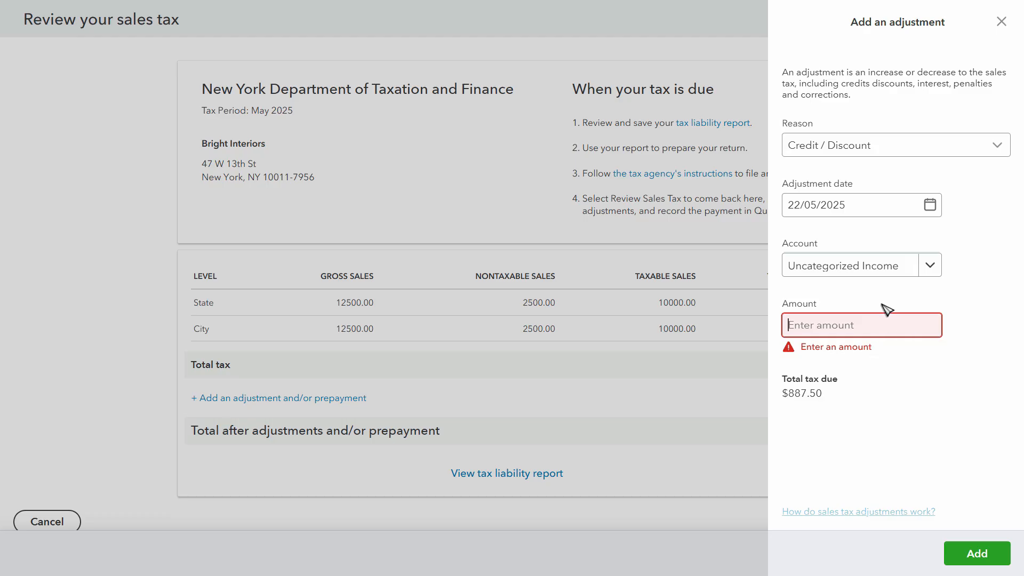
text(80)
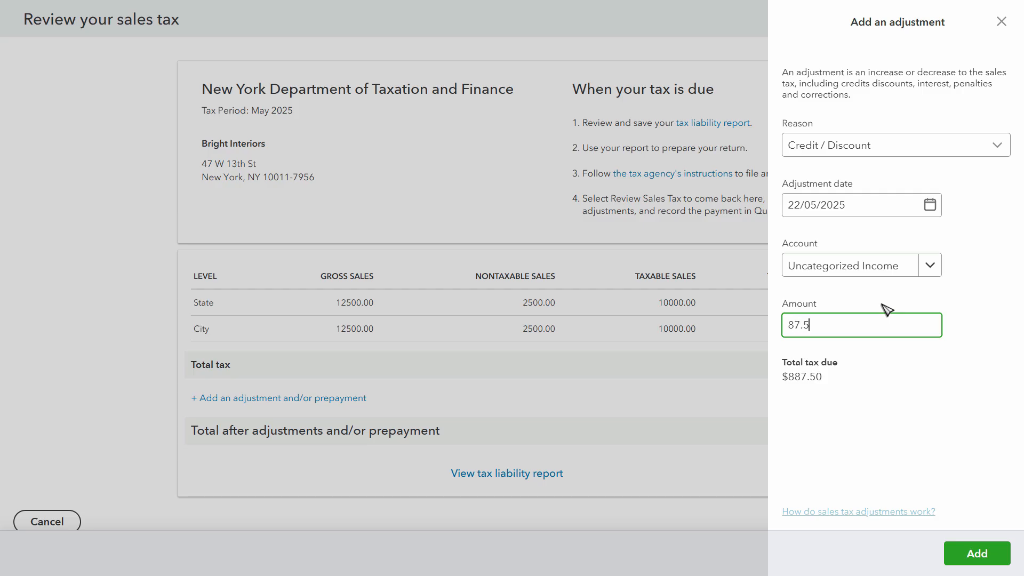
key(Tab)
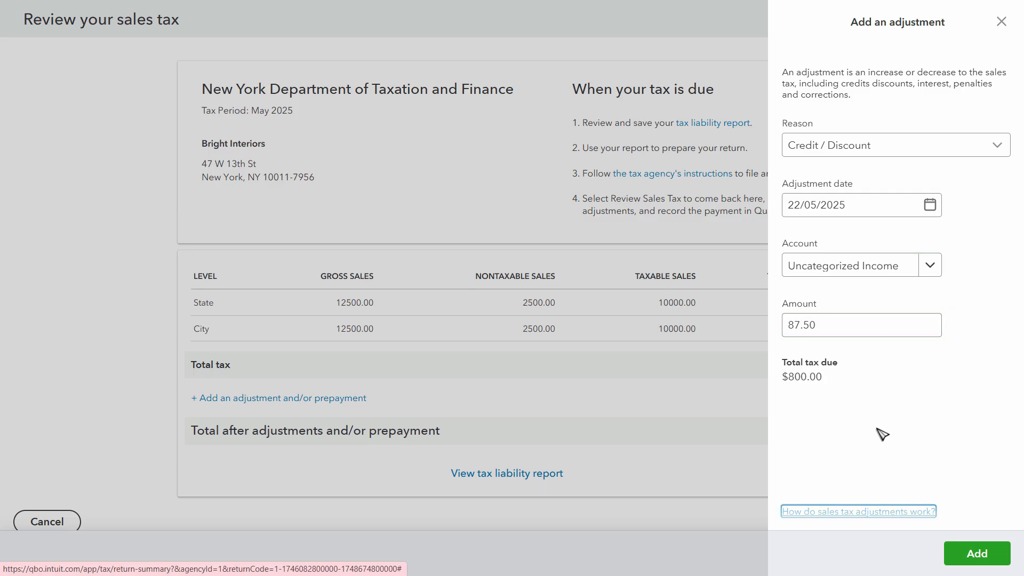
click(978, 553)
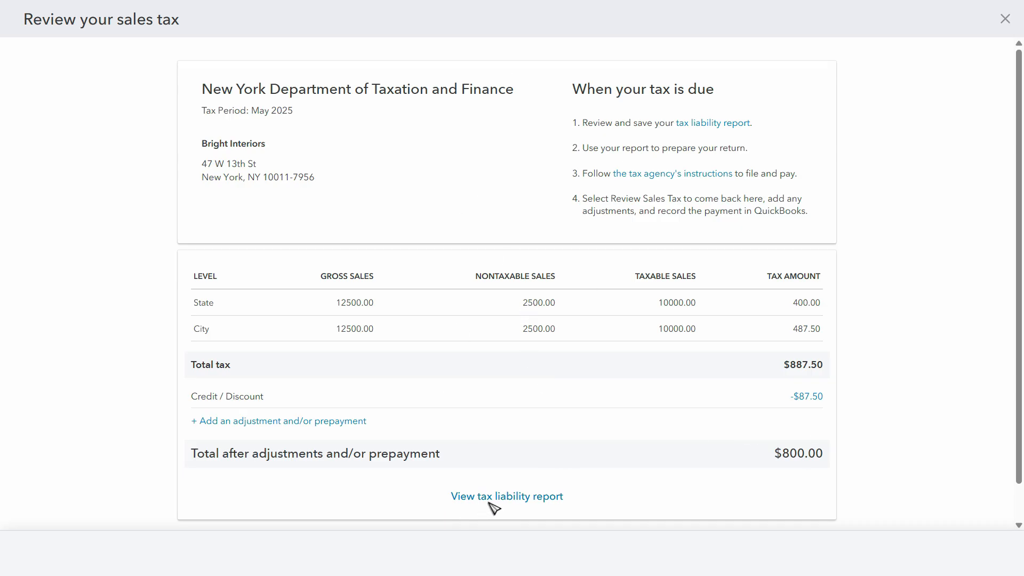
View the Sales Tax Liability Report for the May 2025 return and check its export options
click(508, 498)
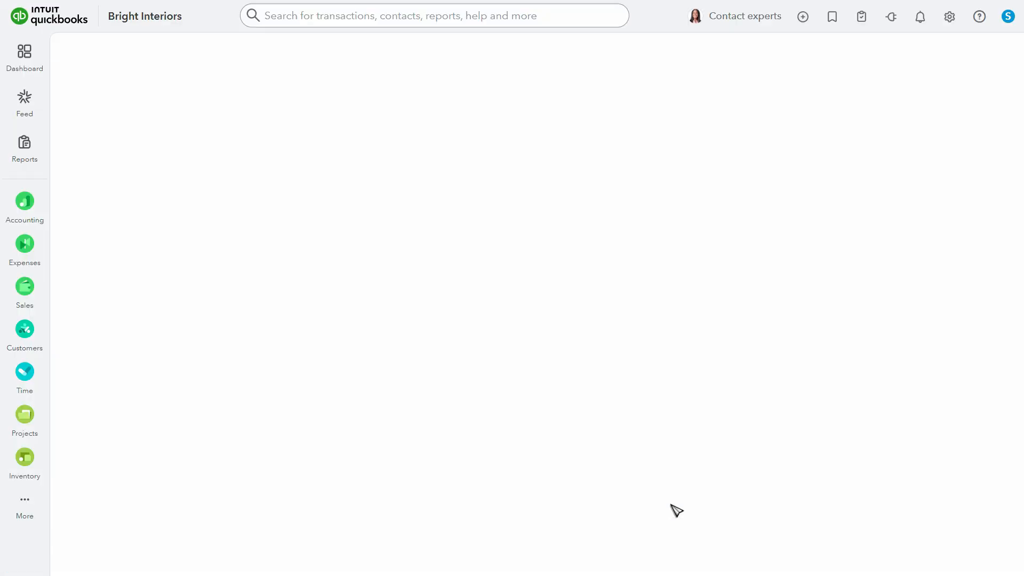
drag(784, 400, 787, 410)
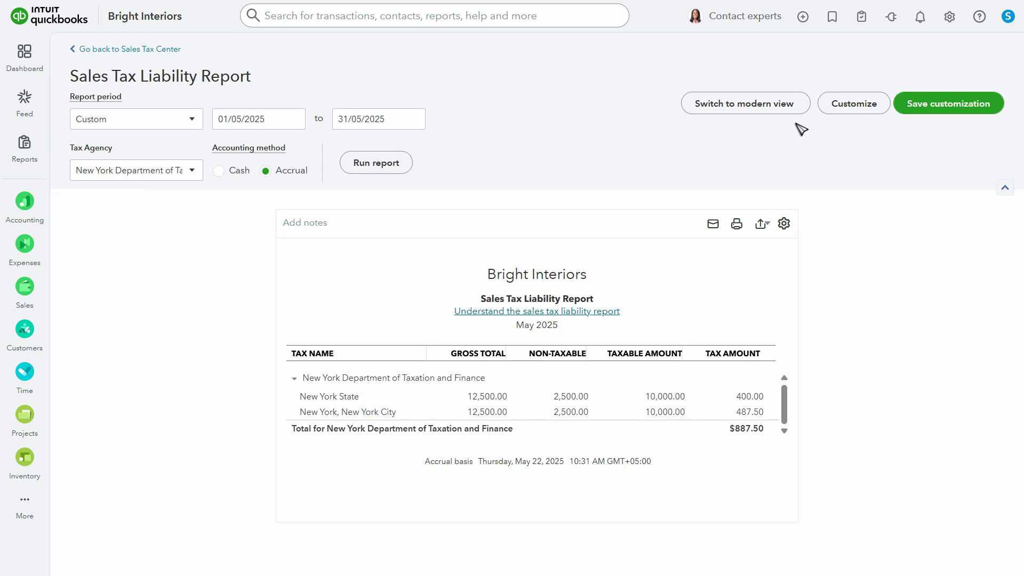
click(761, 224)
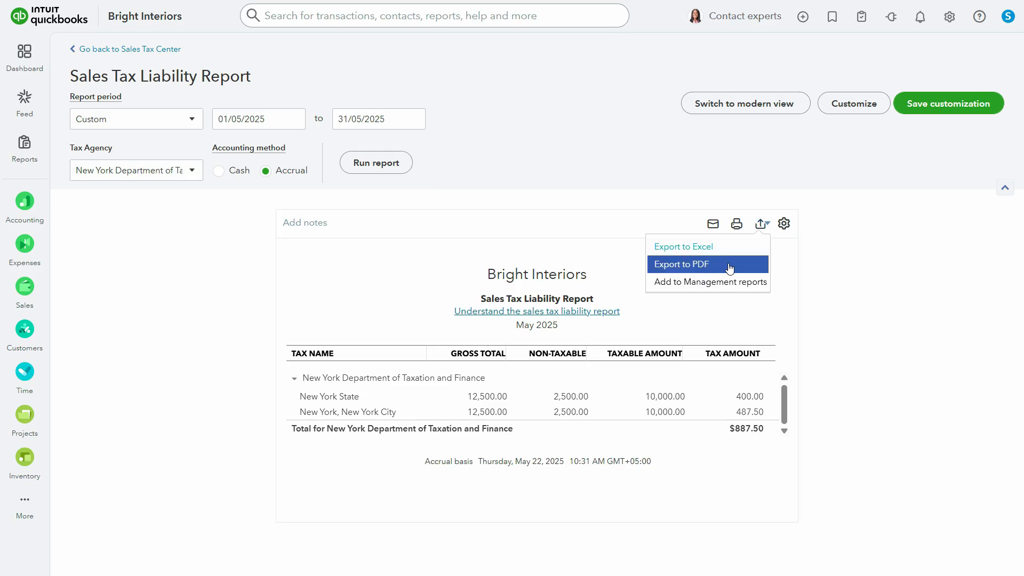
click(851, 280)
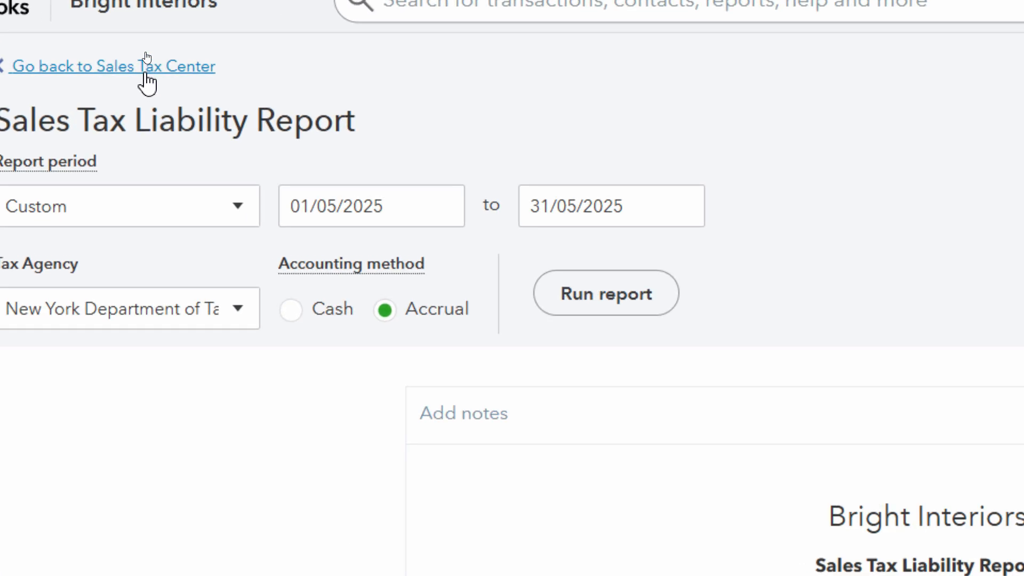
Return to the Sales Tax Center and reopen the New York sales tax review for May 2025
click(146, 68)
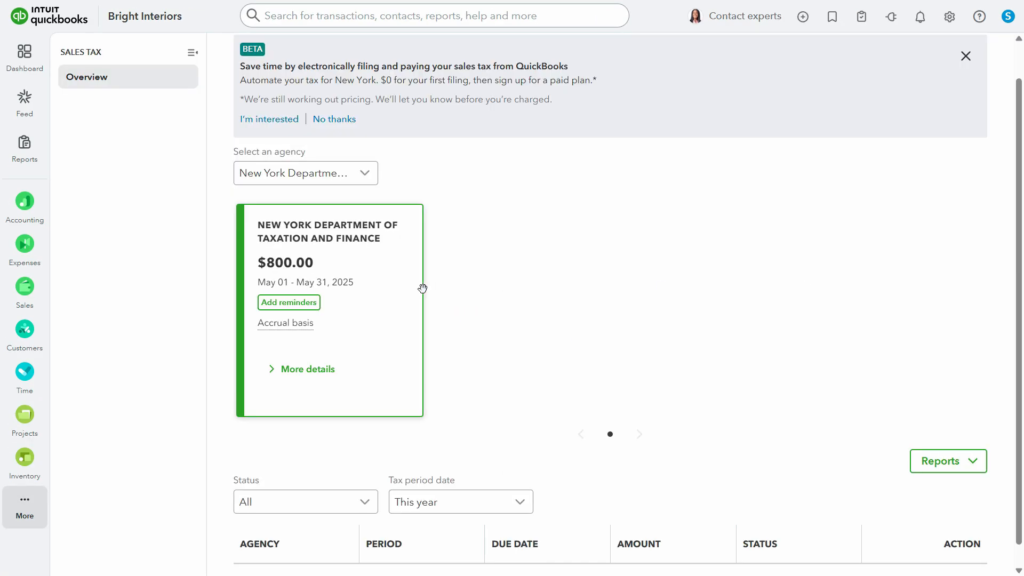
scroll(598, 293, down, 1)
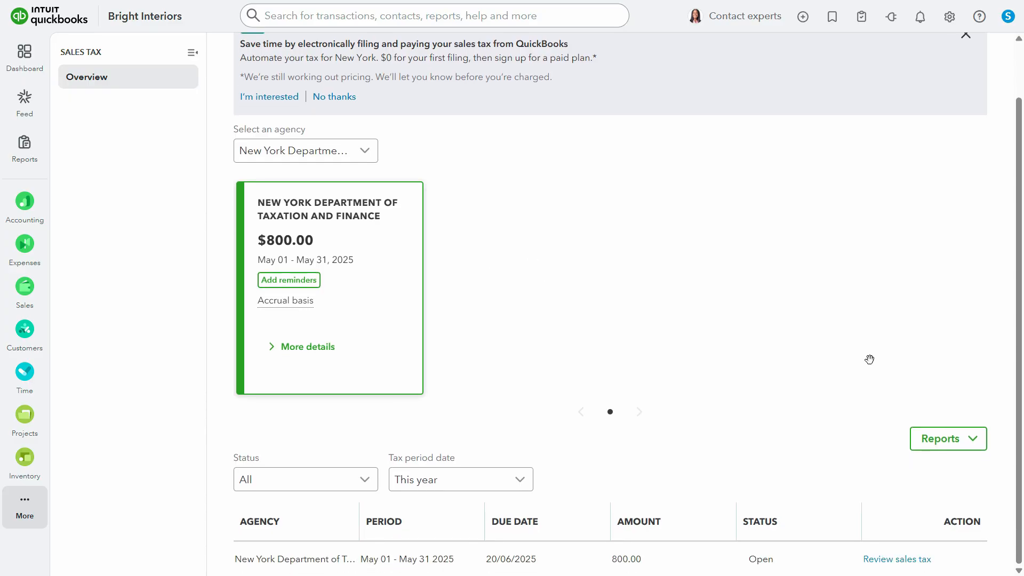
click(917, 560)
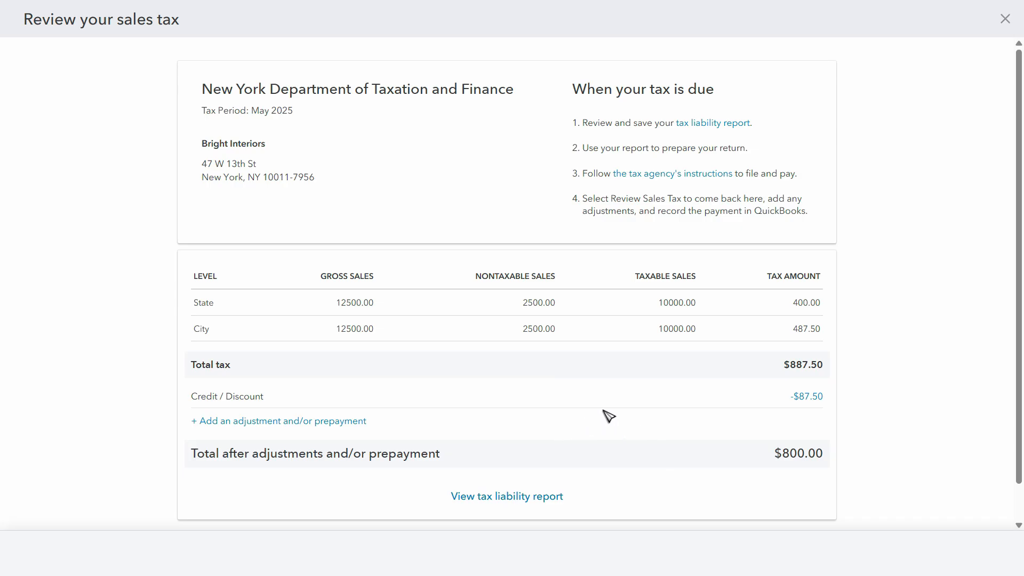
Examine the return's tax lines, credit adjustment and adjusted total, and leave the review without recording a payment
scroll(609, 422, down, 1)
scroll(611, 426, up, 1)
scroll(614, 425, down, 1)
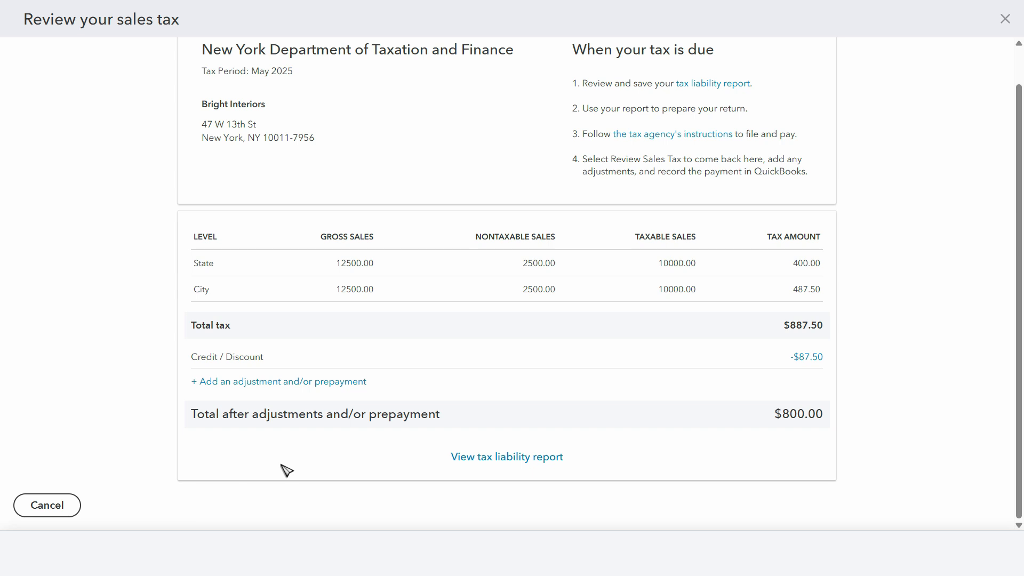
scroll(312, 436, up, 1)
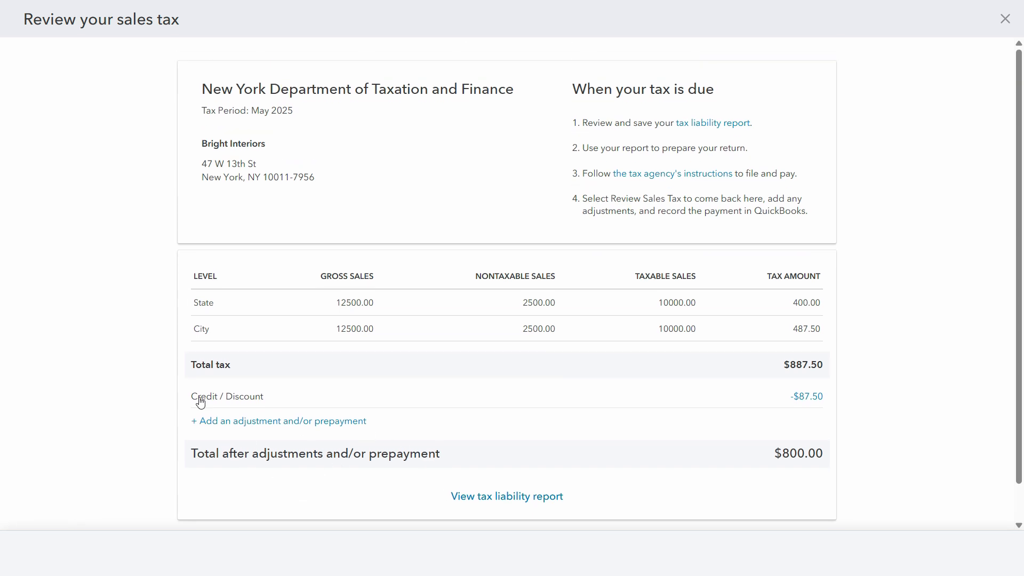
scroll(334, 151, down, 1)
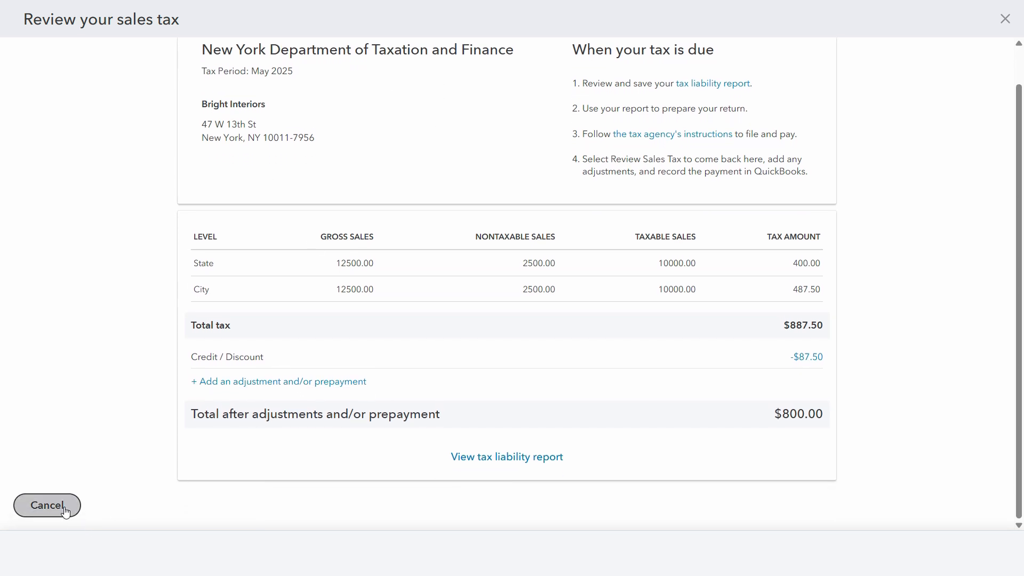
click(67, 511)
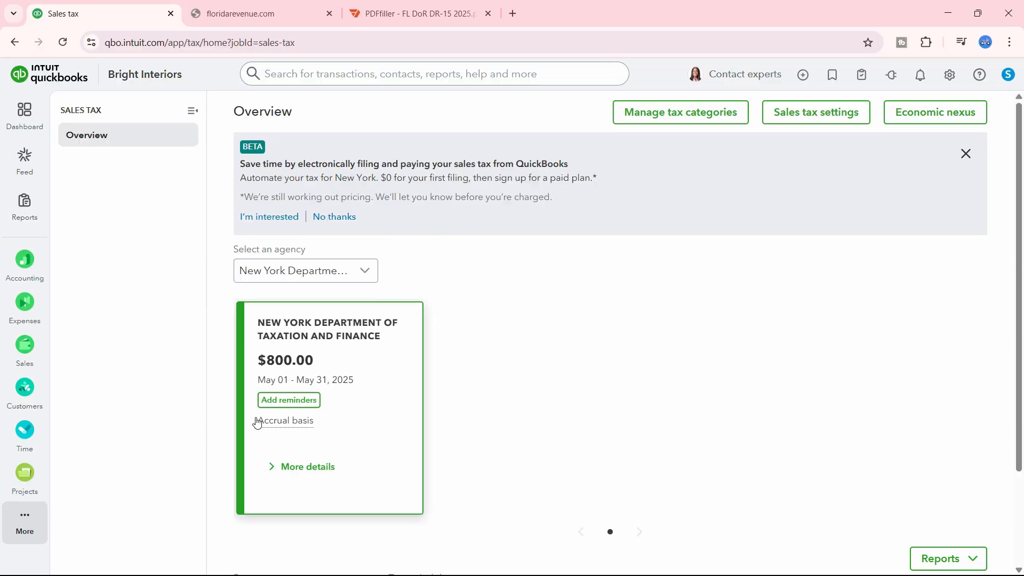
Expand the New York agency card's details and examine its sales and adjustment breakdown in full screen
click(298, 467)
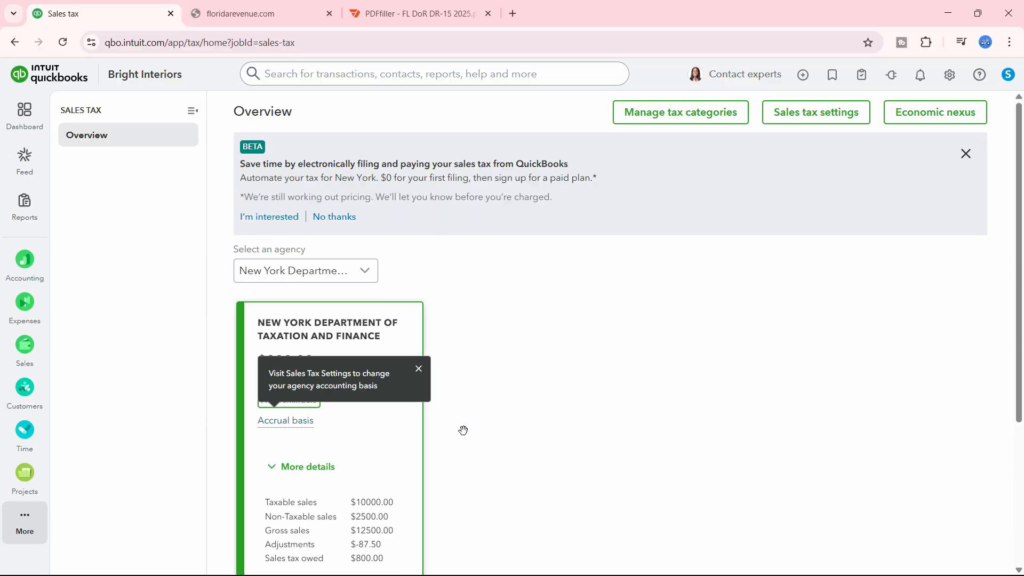
scroll(662, 336, down, 4)
scroll(656, 343, up, 4)
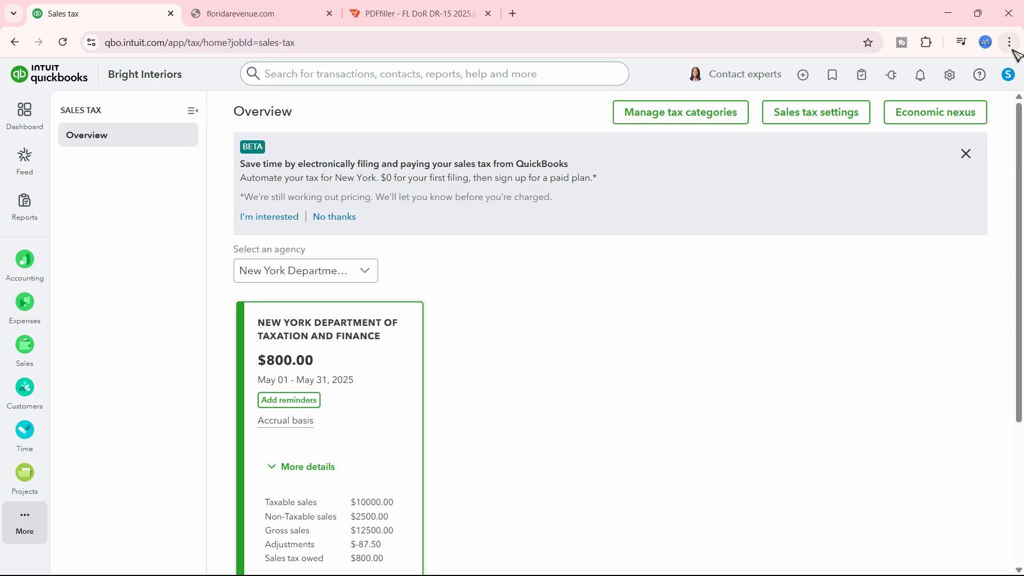
key(F11)
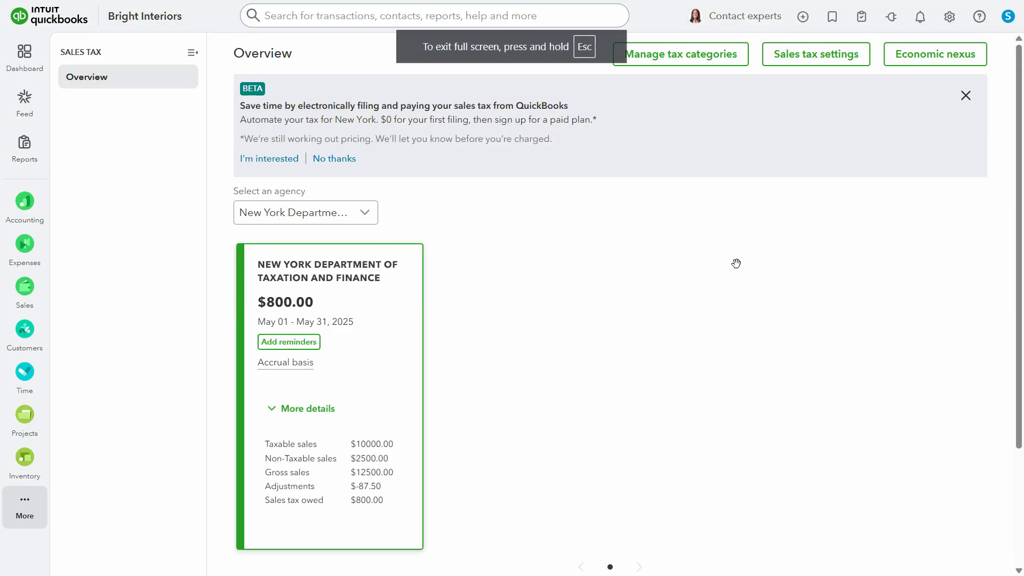
scroll(736, 263, down, 3)
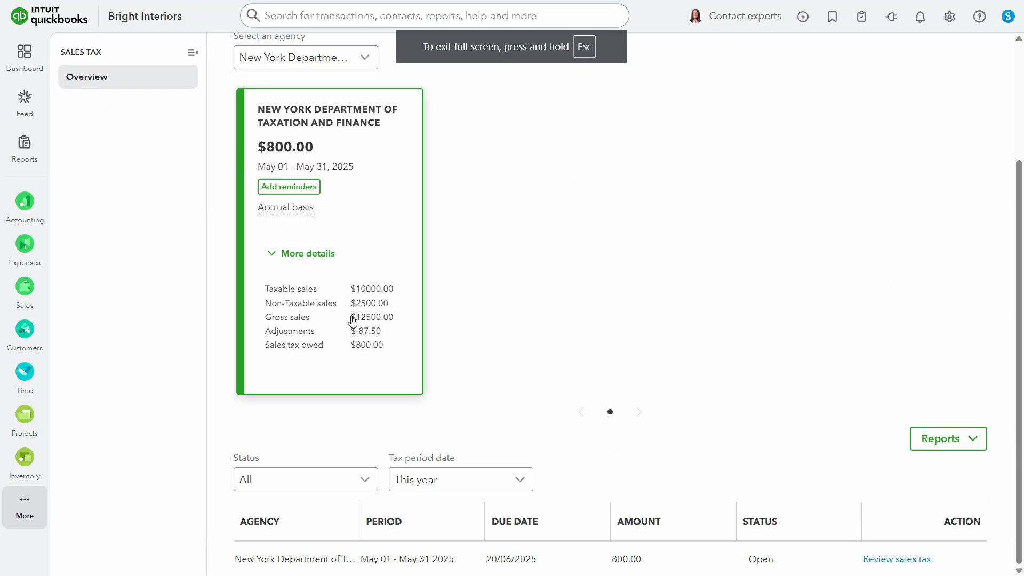